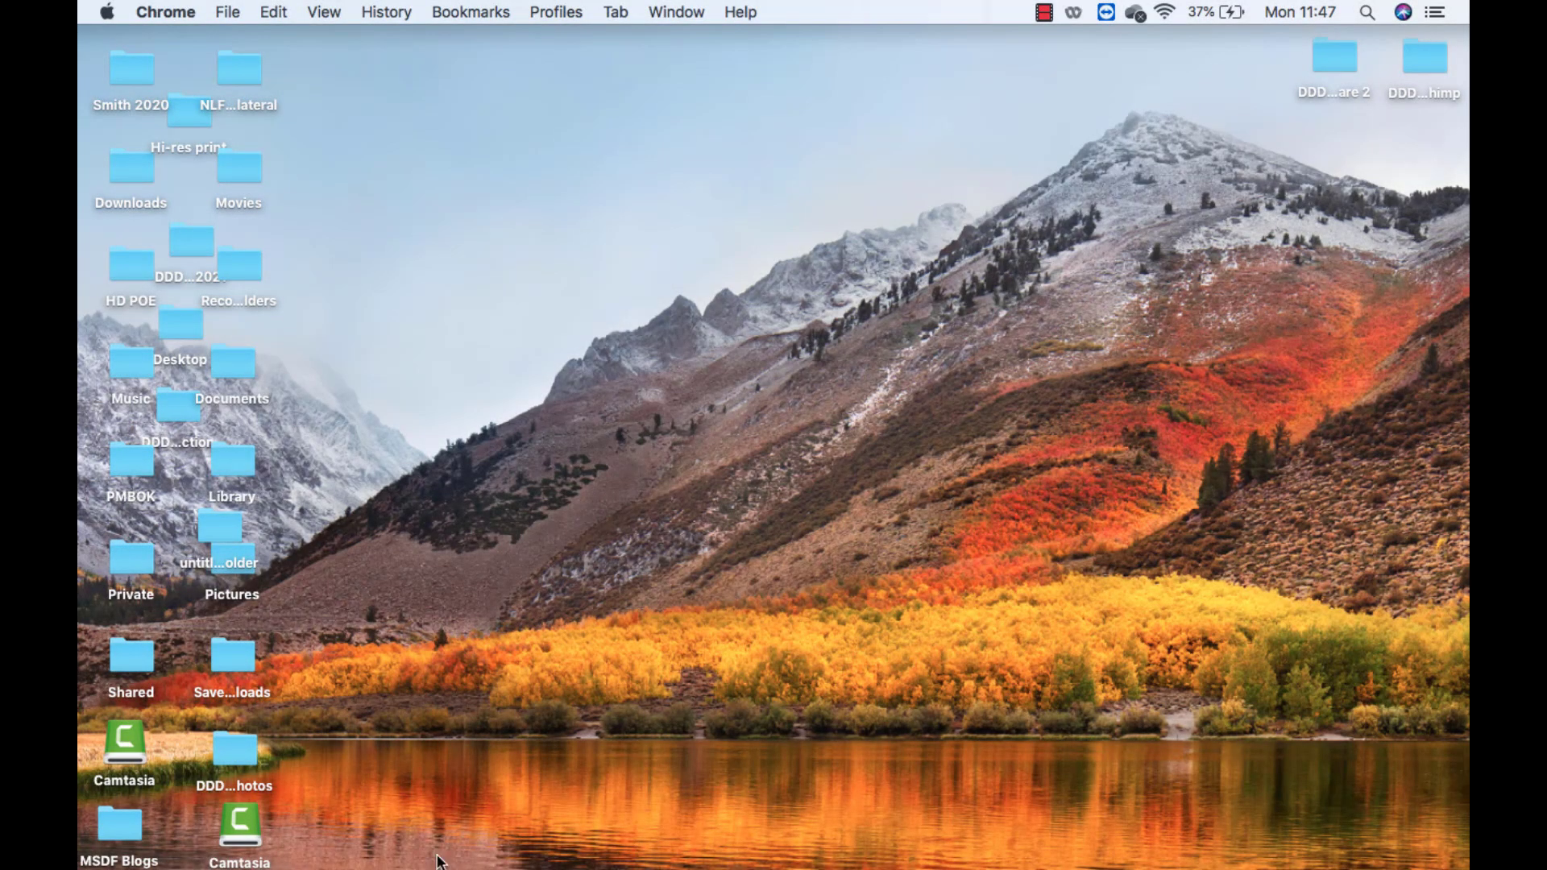
mouse_move(374, 860)
left_click(369, 830)
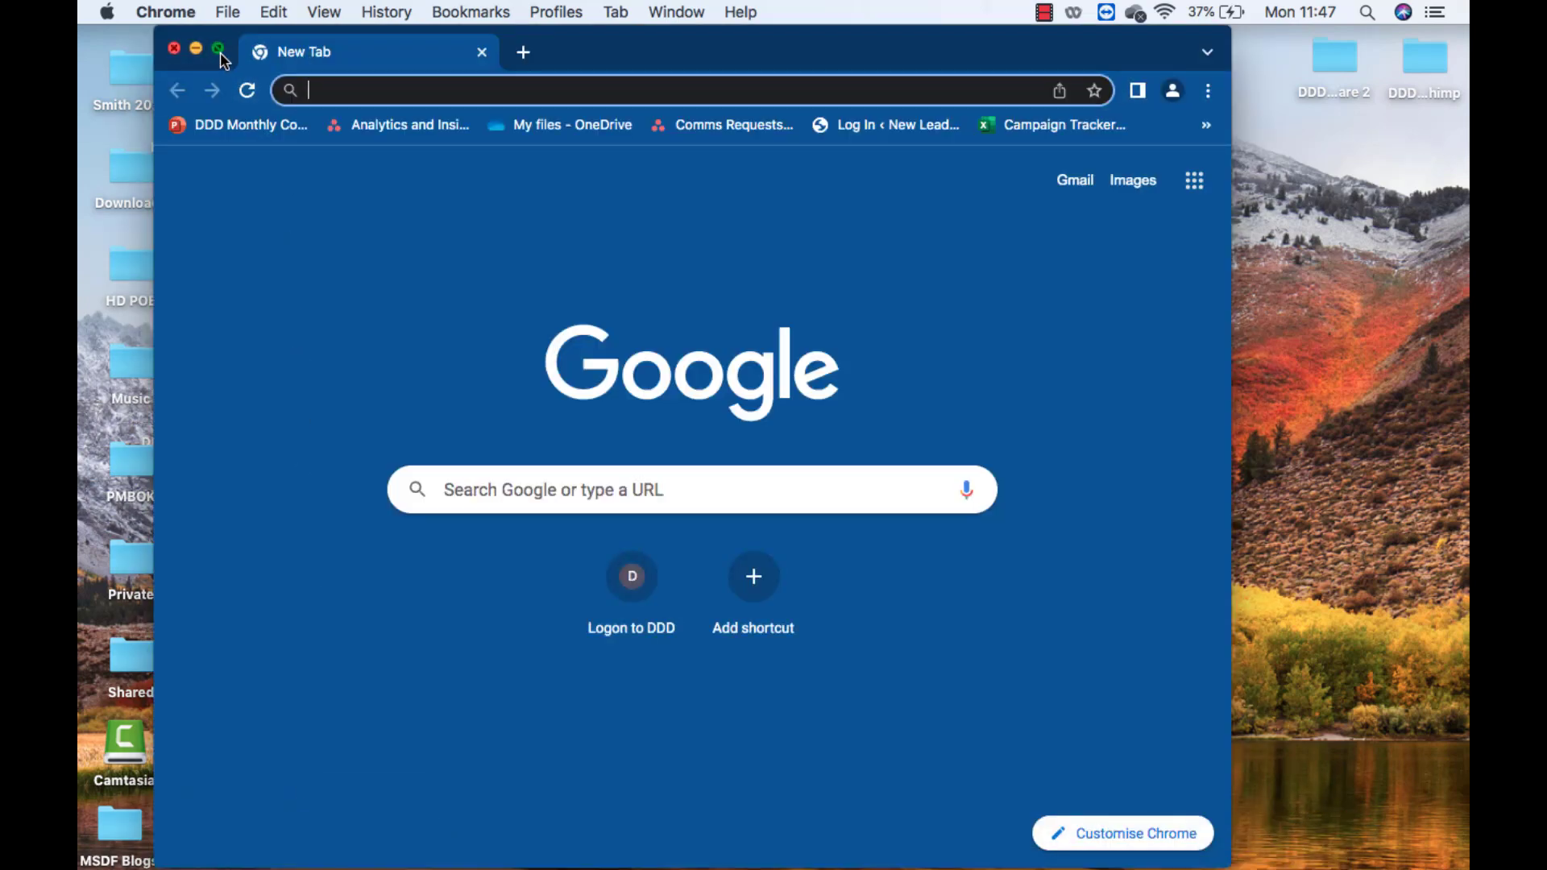
left_click(218, 49)
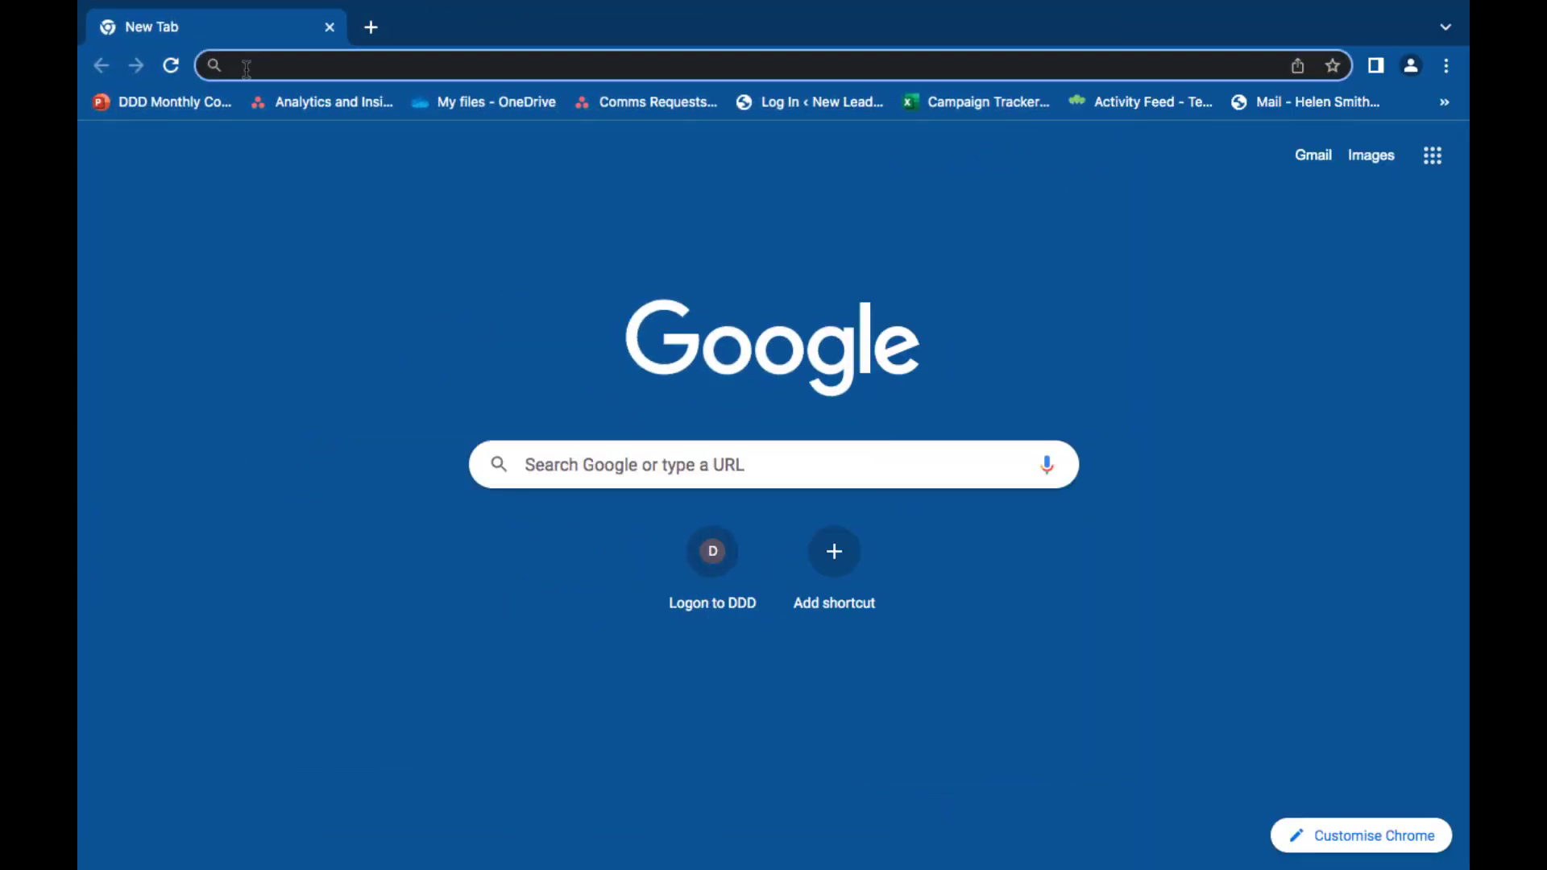
type("www.dbe")
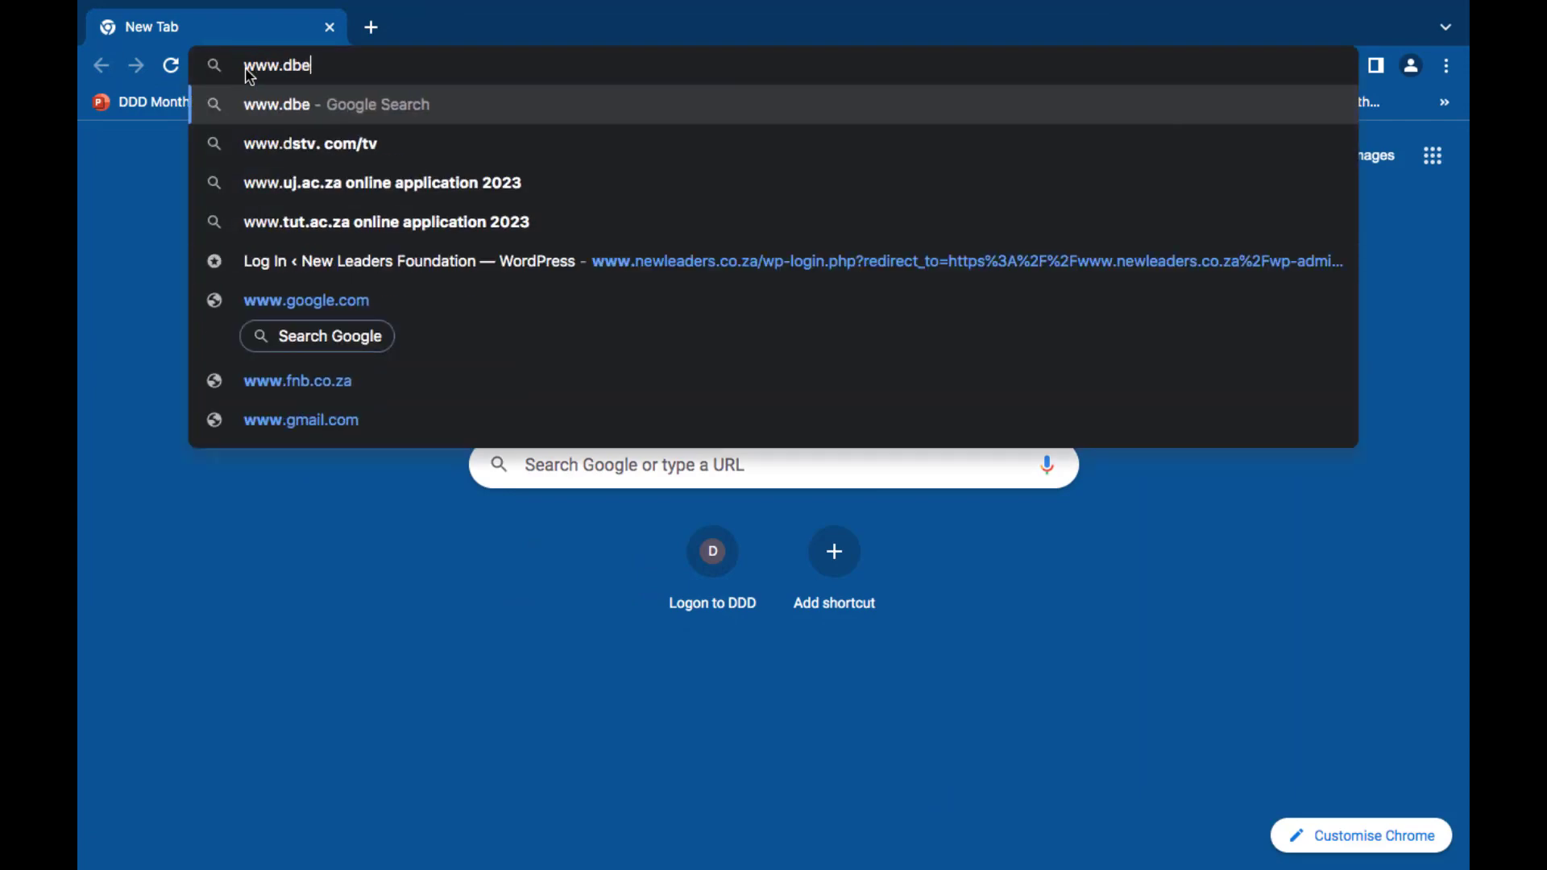
type("dashboard.co")
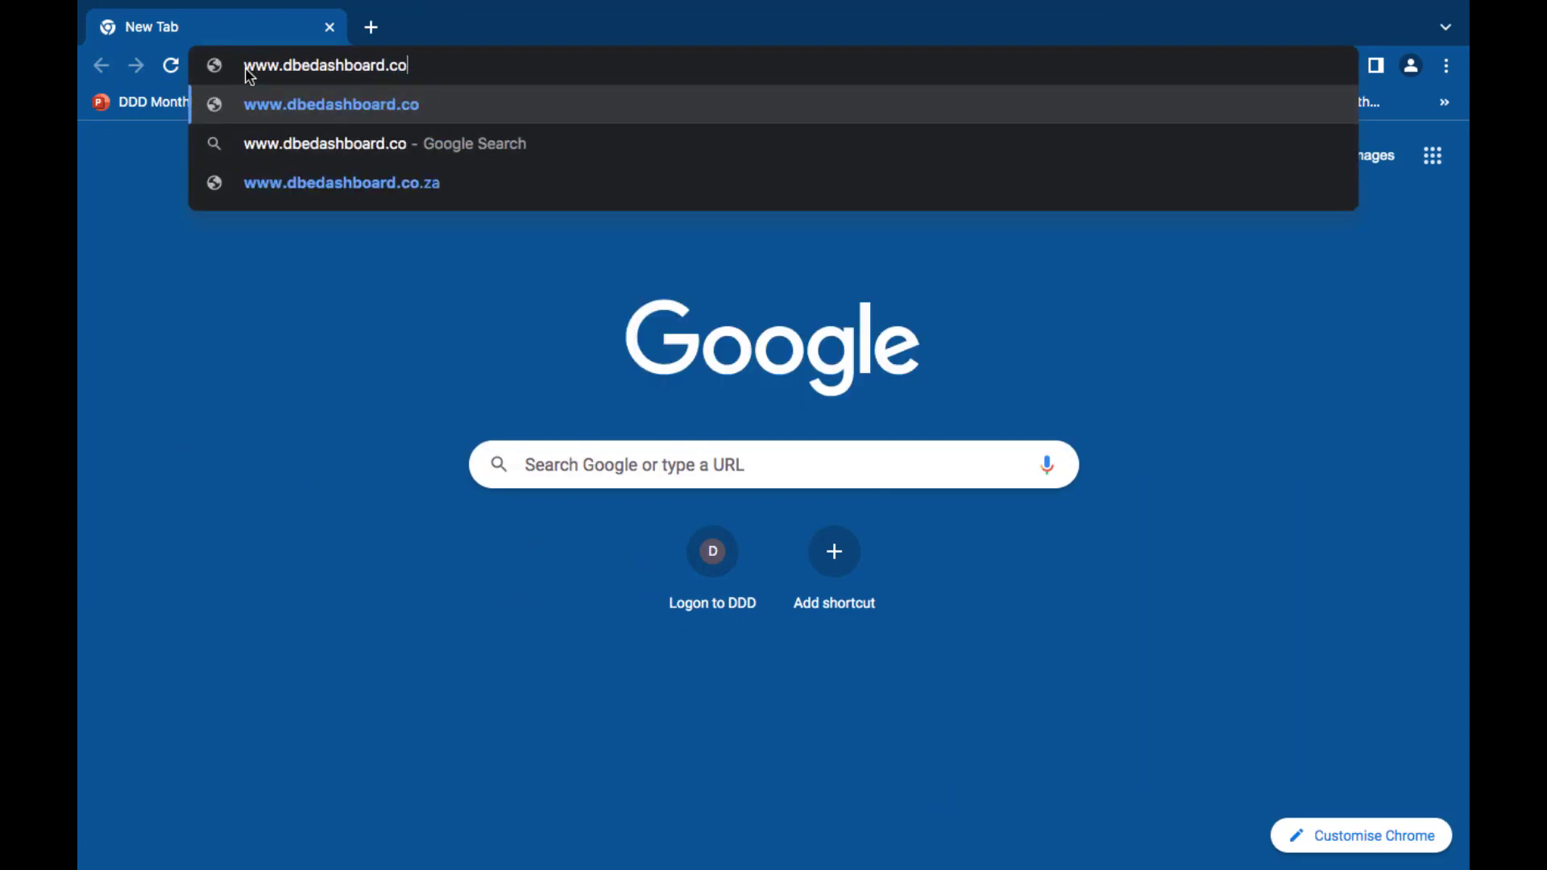
type(".za")
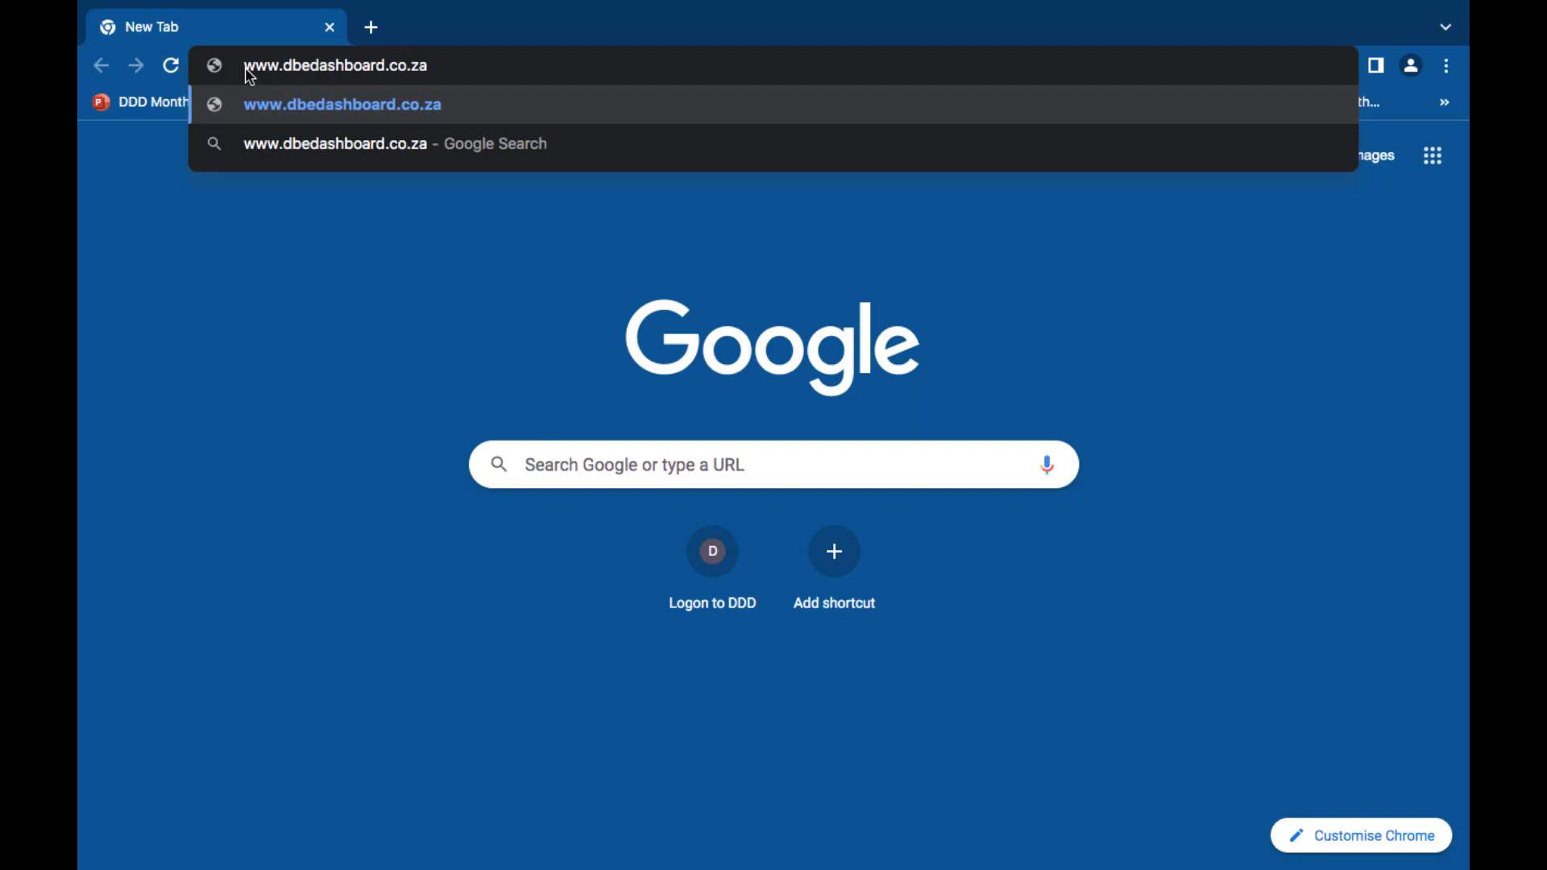
key("Return")
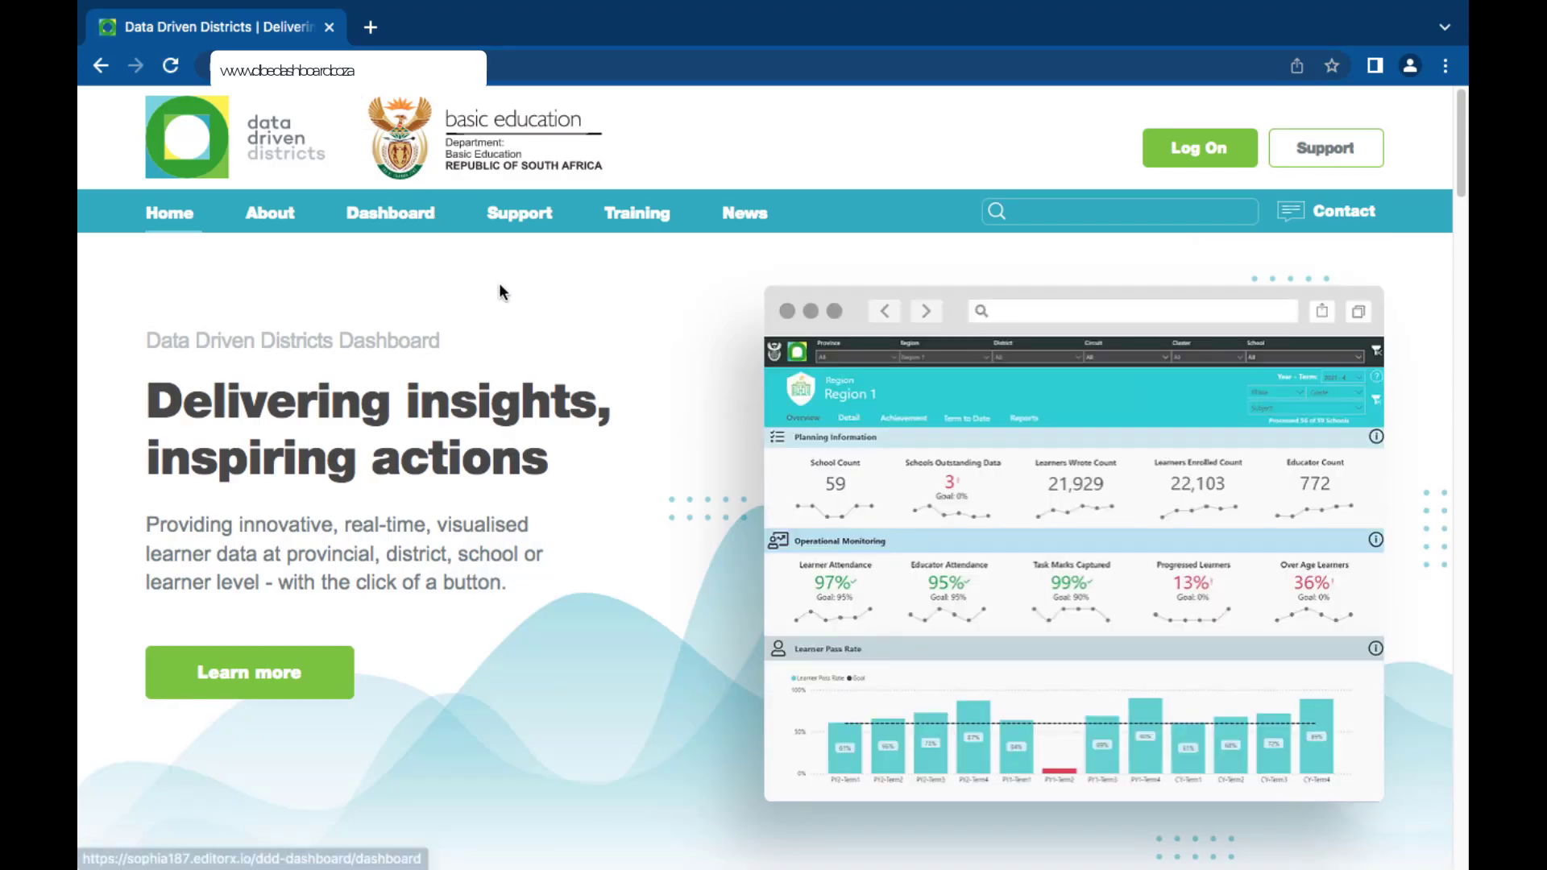
- Choose 2.0 Login from the Log On menu of the Data Driven Districts site
left_click(1218, 150)
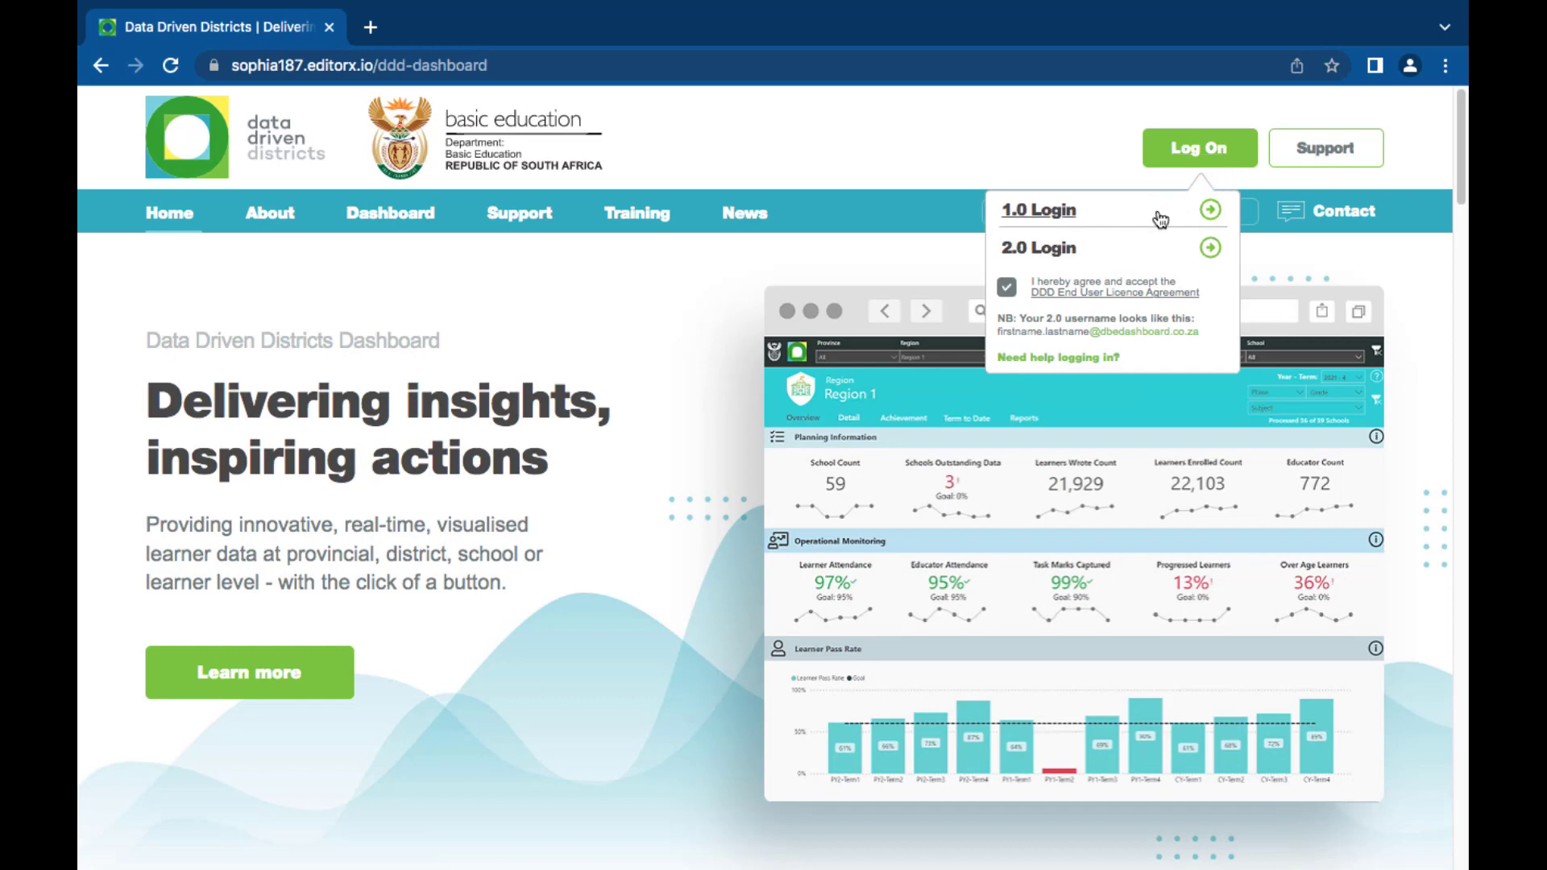
left_click(1062, 256)
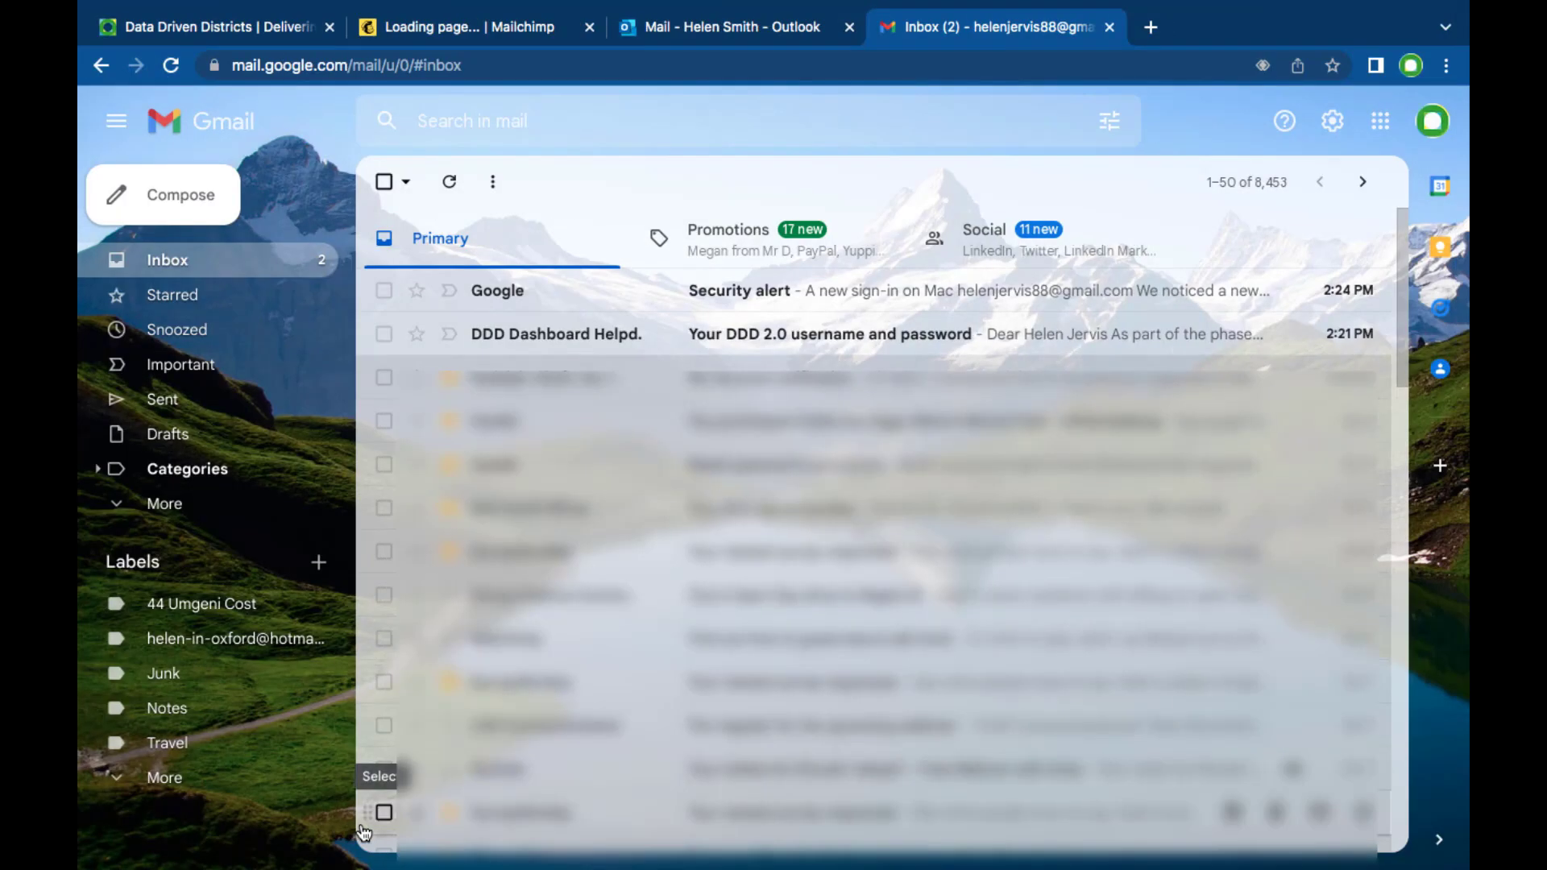
mouse_move(770, 335)
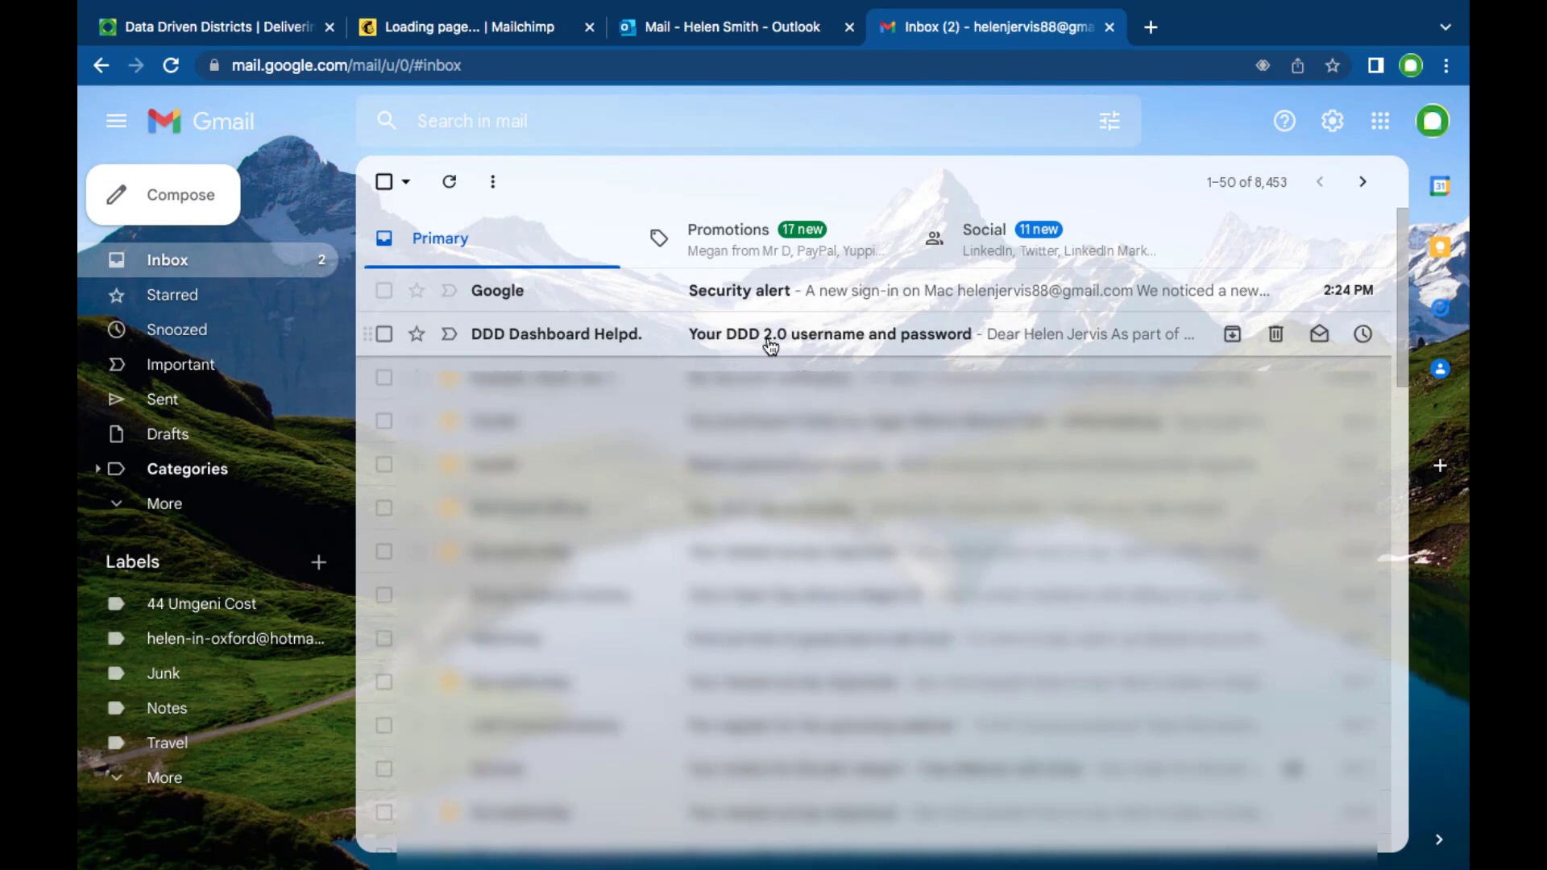
- Open the 'Your DDD 2.0 username and password' email and scroll through the login details
left_click(770, 346)
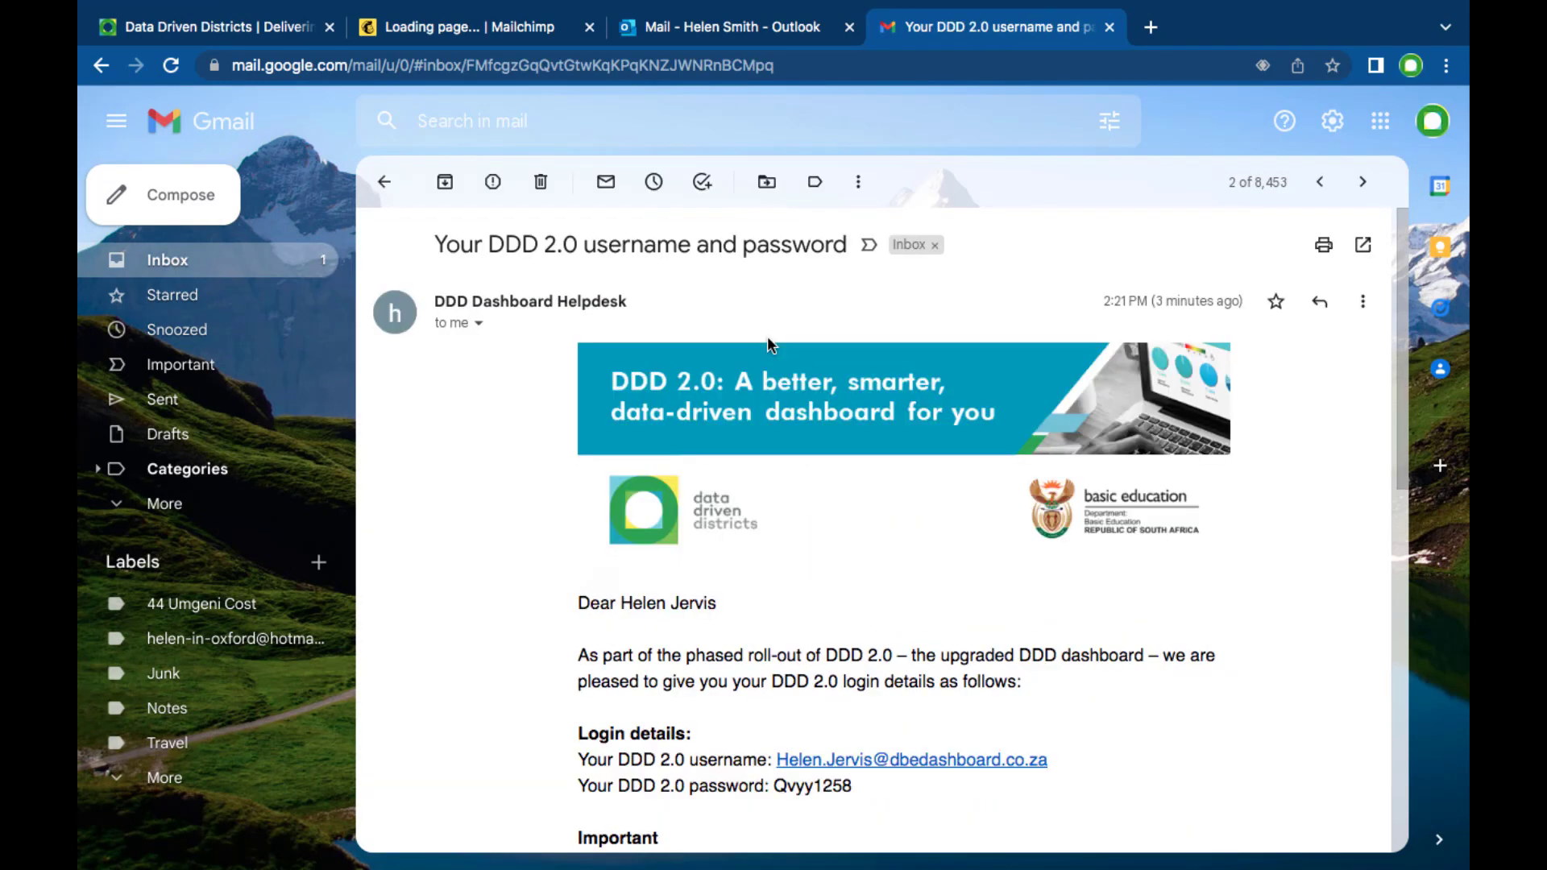
scroll(1210, 738, "down", 1)
scroll(1211, 738, "down", 1)
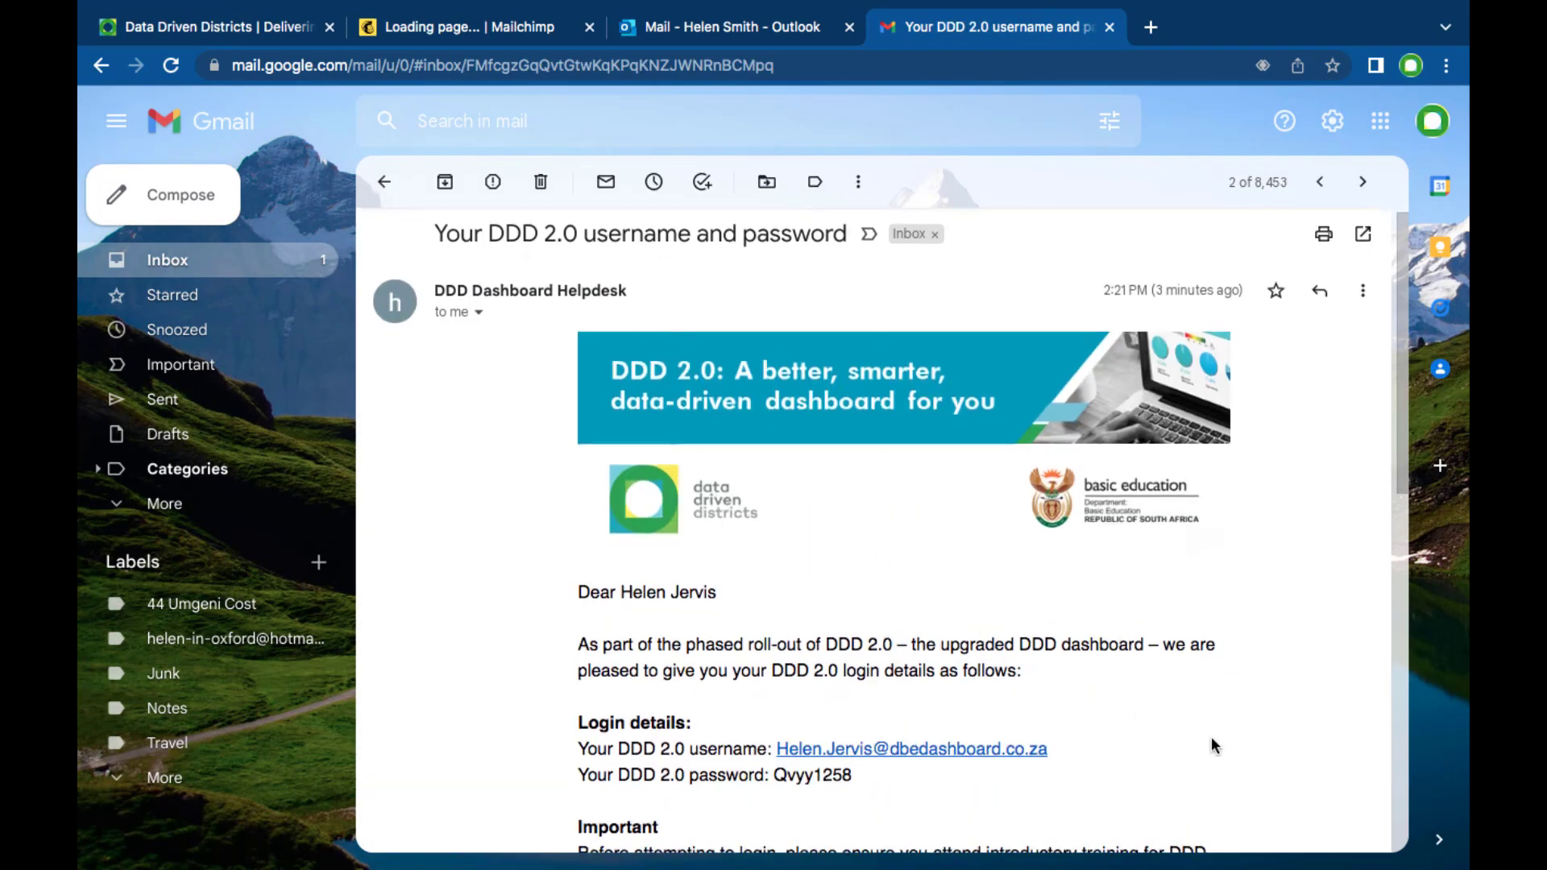
scroll(1210, 738, "down", 1)
scroll(1211, 738, "down", 1)
scroll(1212, 740, "down", 1)
scroll(1212, 739, "down", 1)
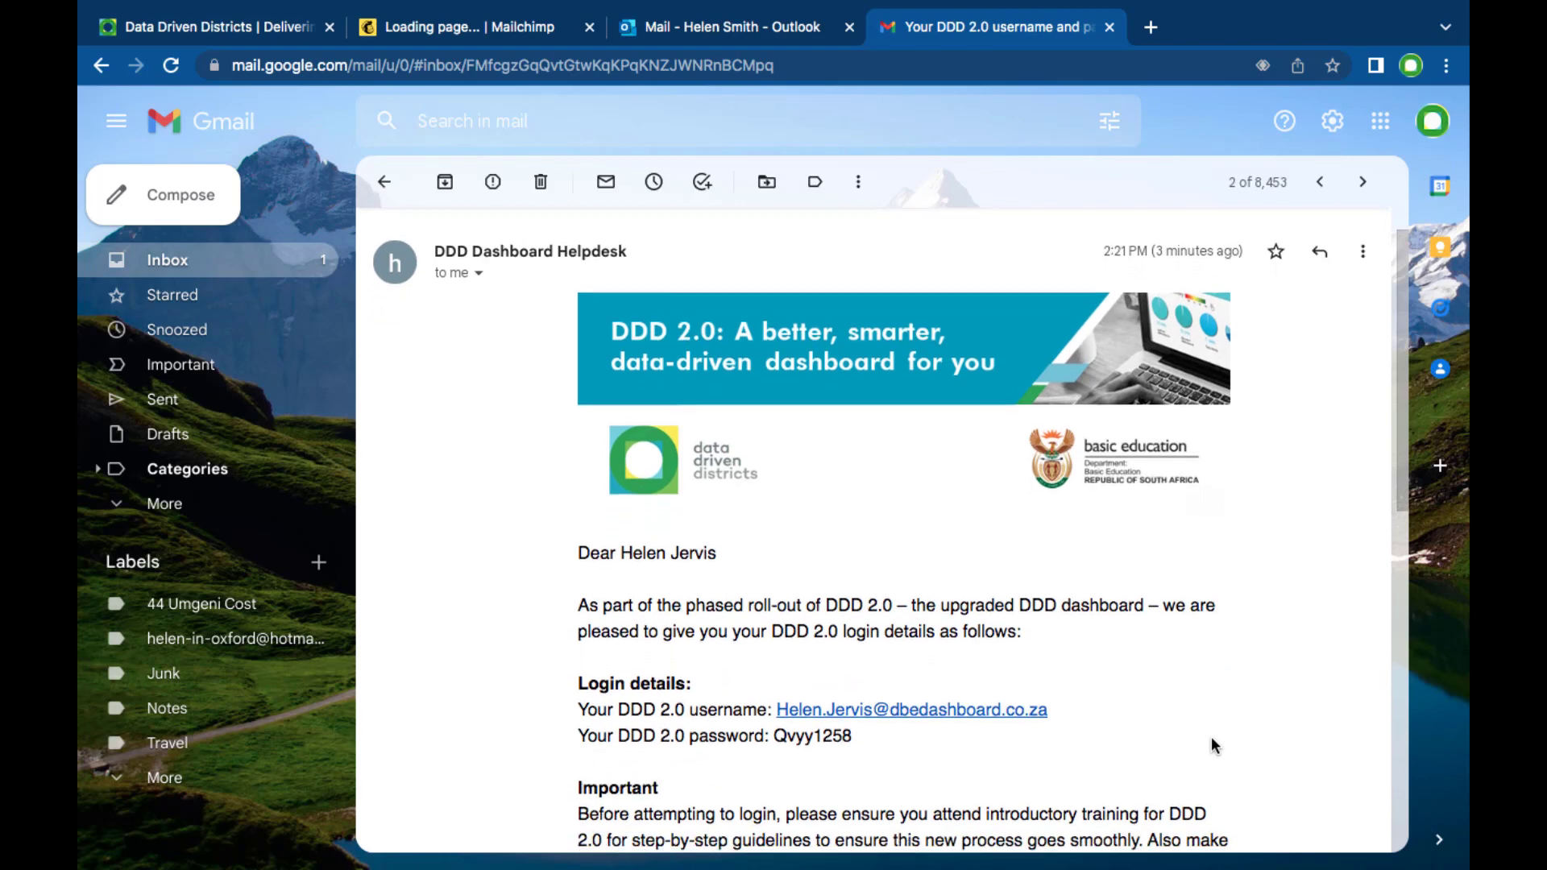
scroll(1212, 739, "down", 1)
scroll(1212, 739, "down", 1)
scroll(1212, 740, "down", 1)
scroll(1211, 739, "down", 1)
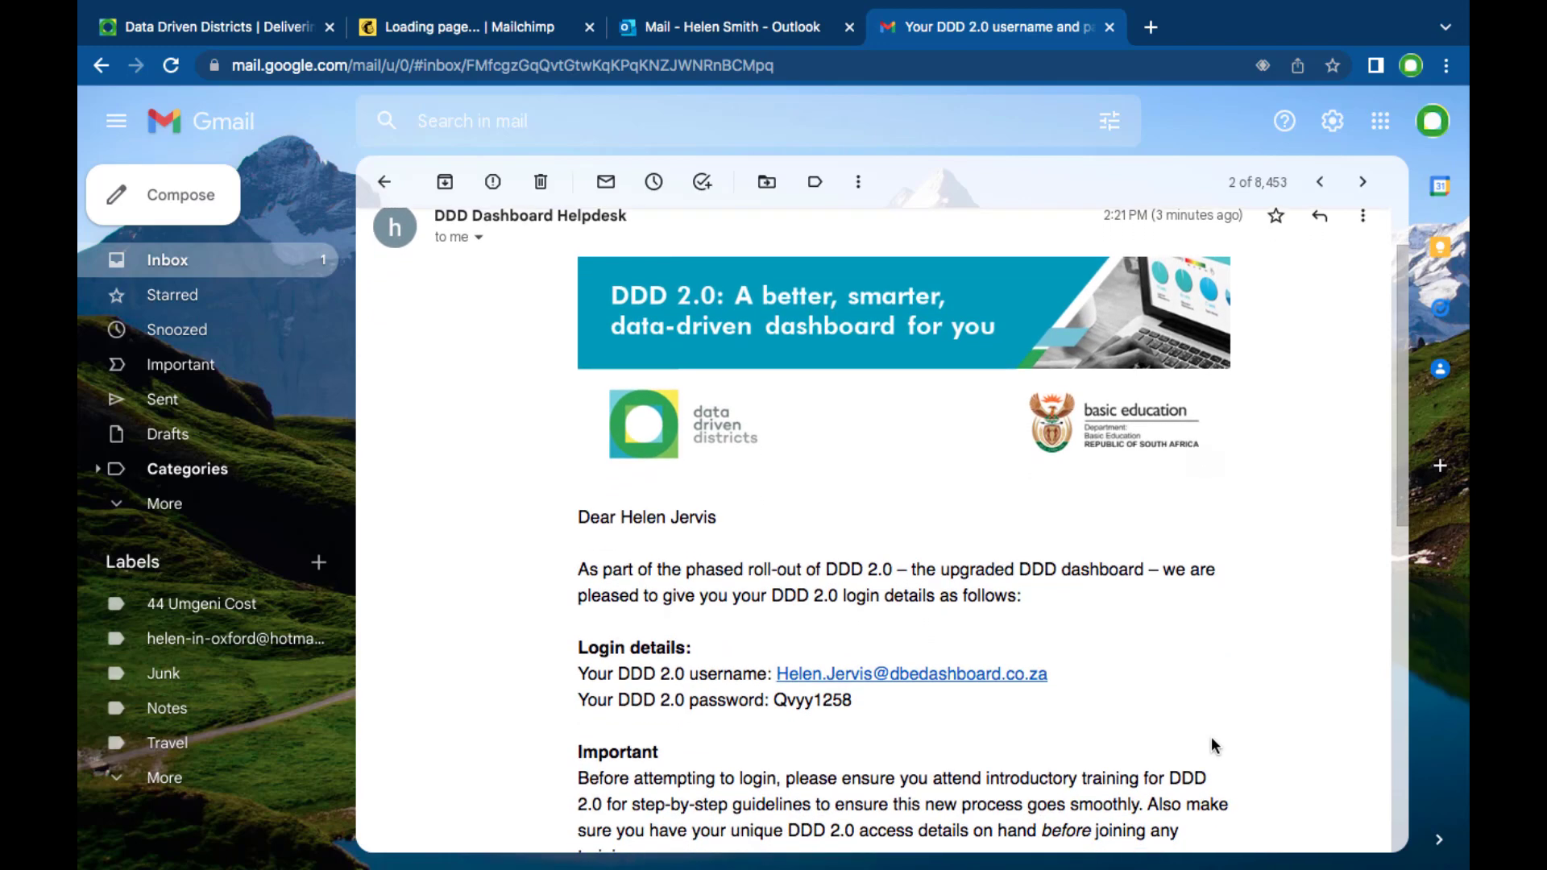
scroll(1211, 740, "down", 1)
scroll(1212, 739, "down", 1)
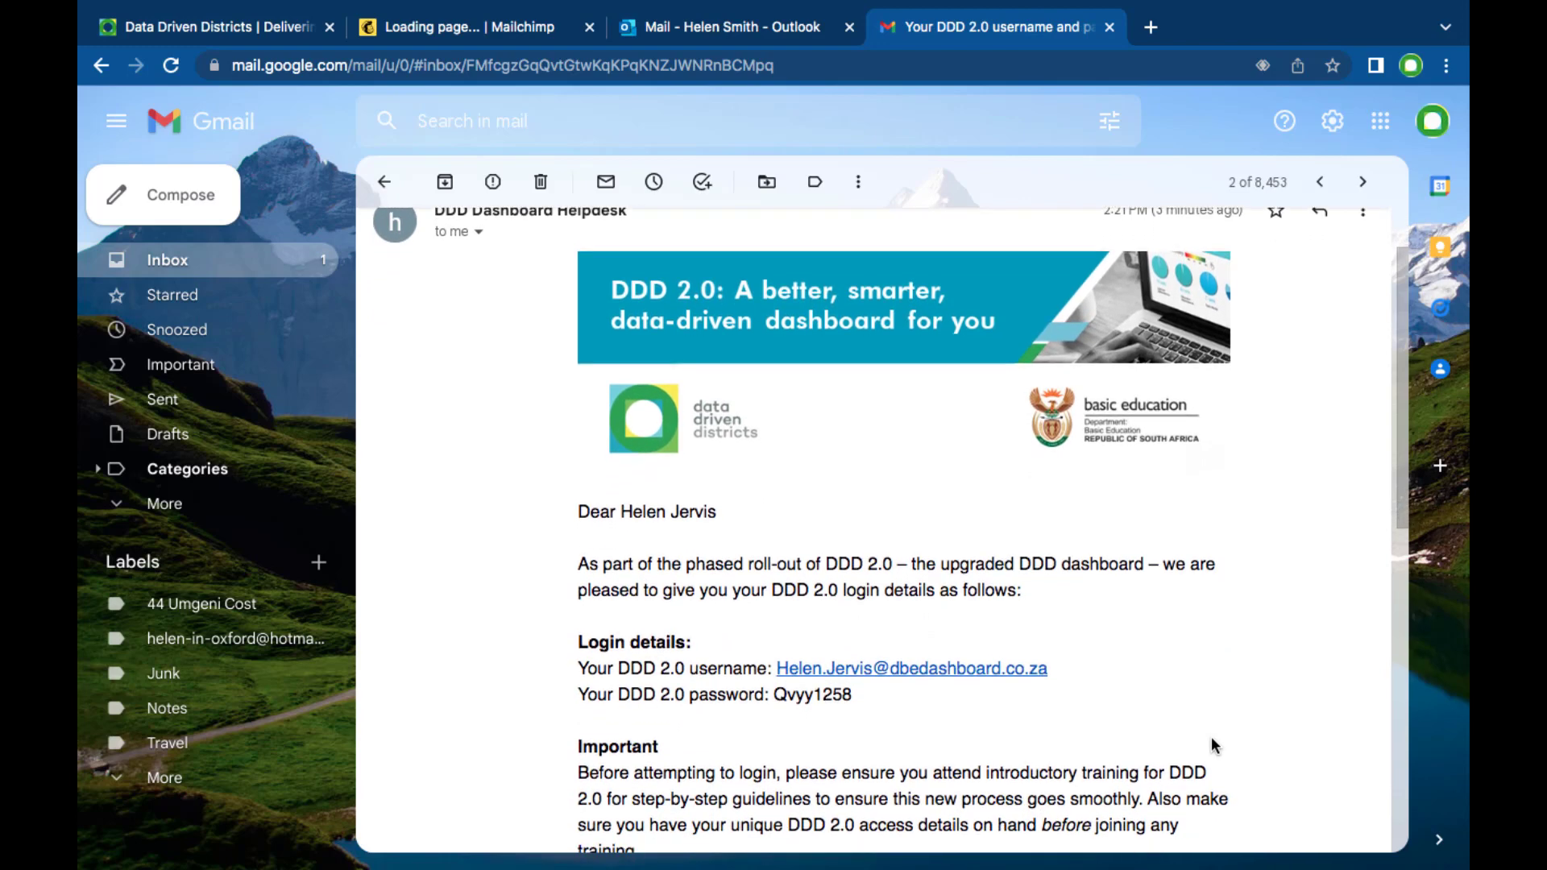
scroll(1211, 739, "down", 1)
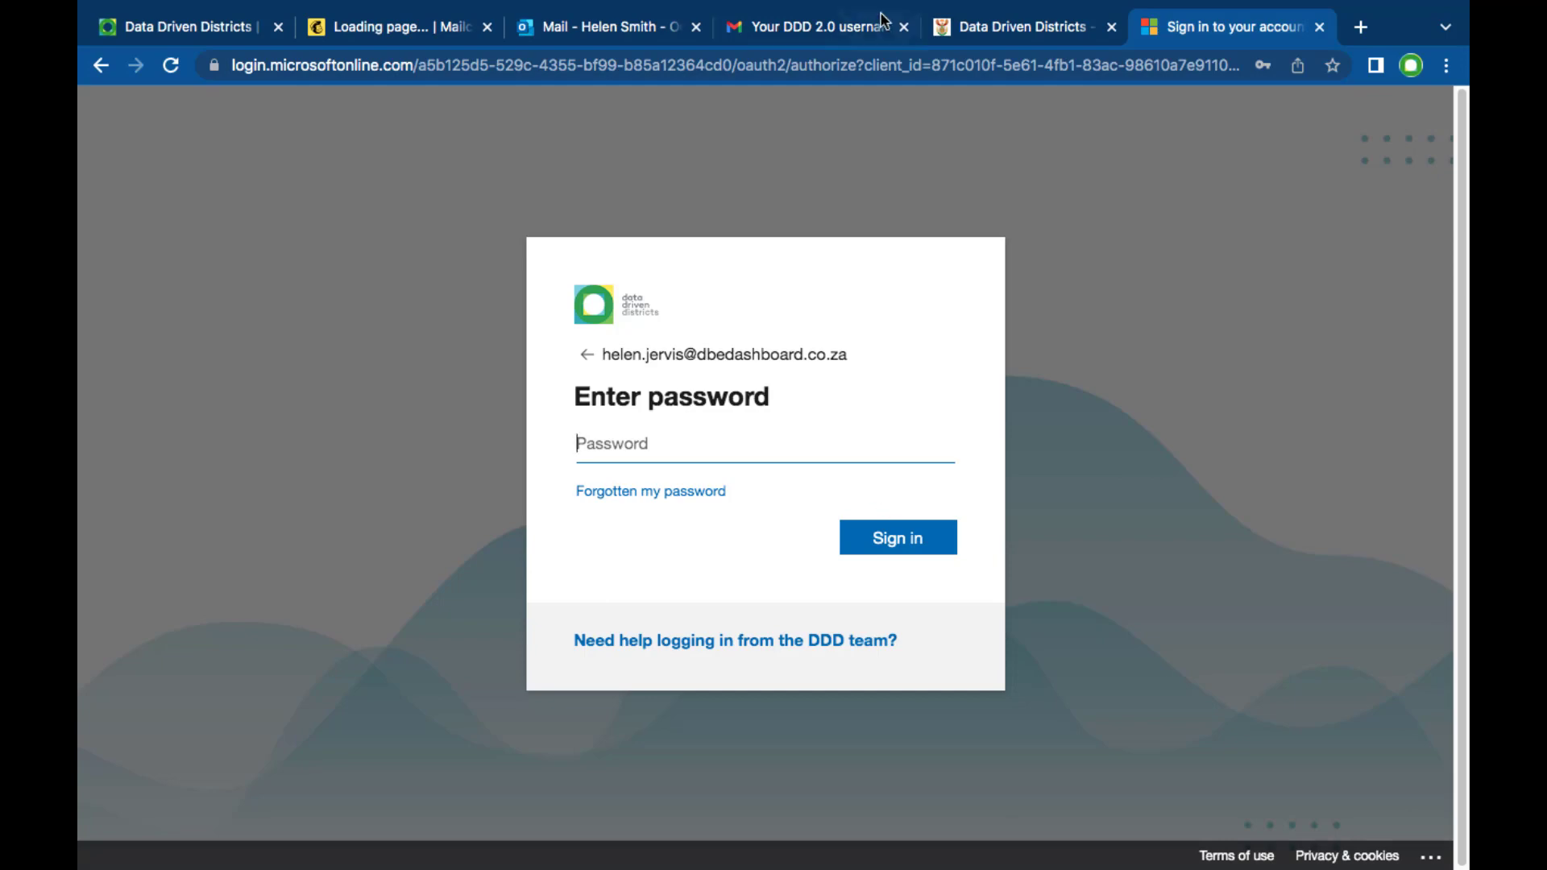
- Copy the emailed DDD 2.0 password into the Microsoft sign-in Password field and sign in
left_click(846, 25)
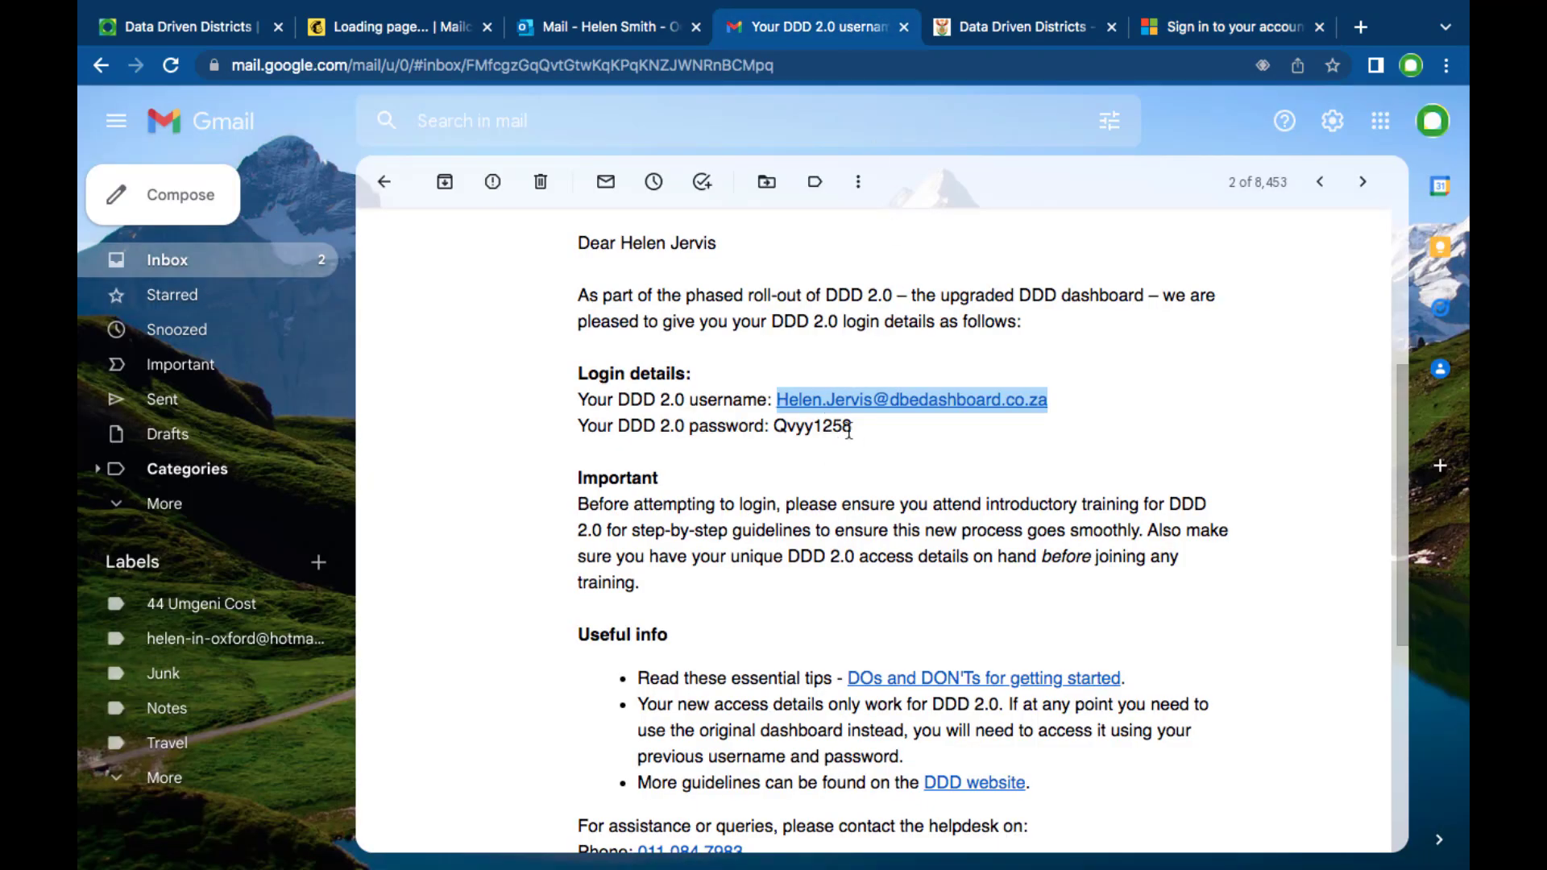
left_click_drag(852, 427, 771, 431)
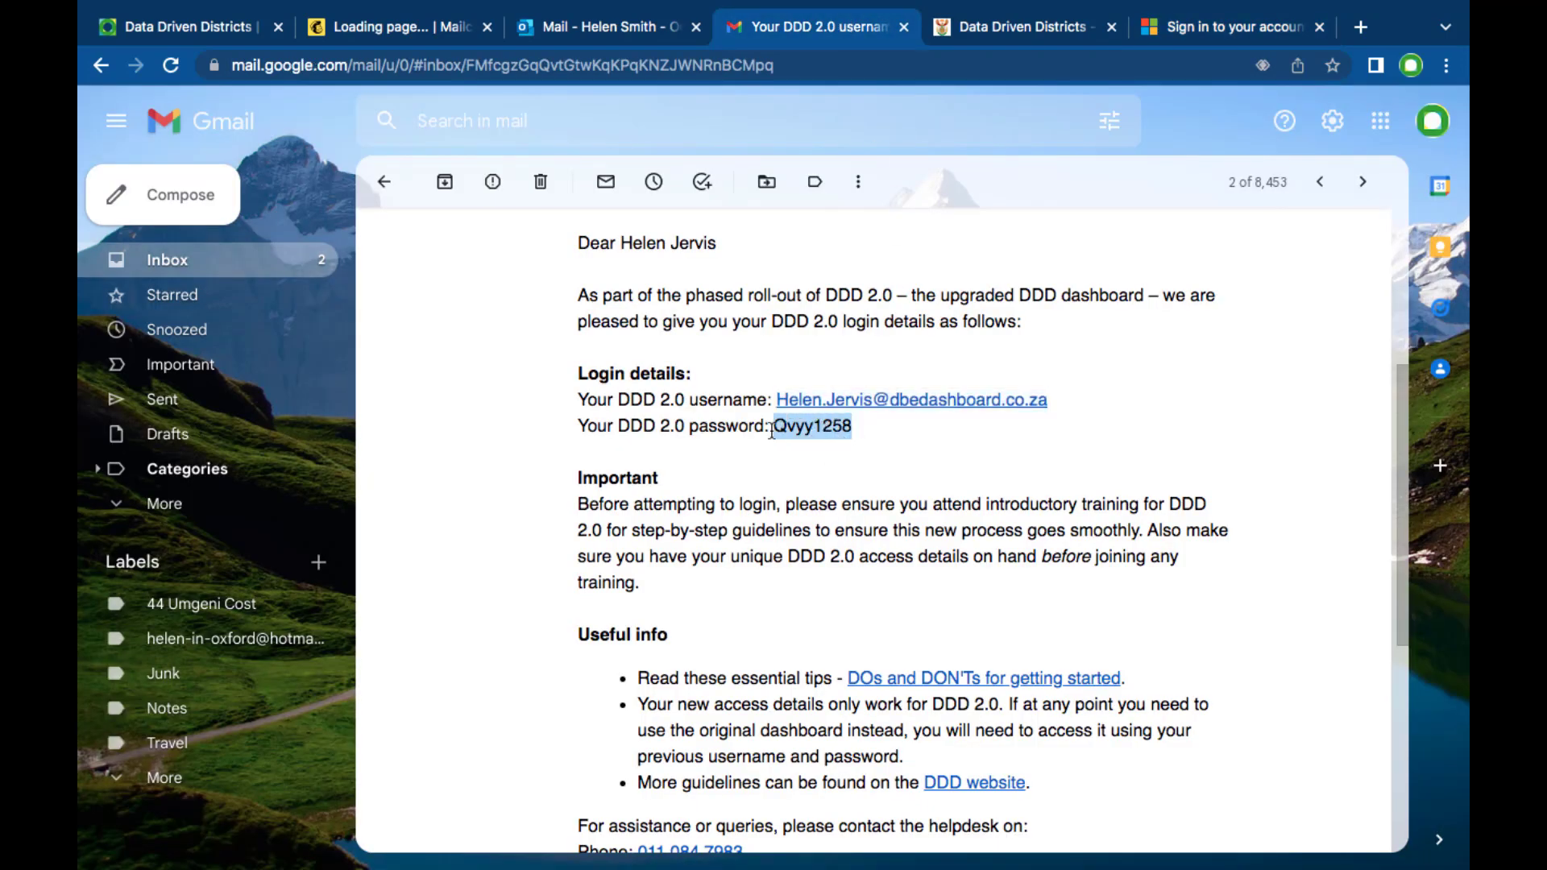
key("ctrl+c")
left_click(1194, 33)
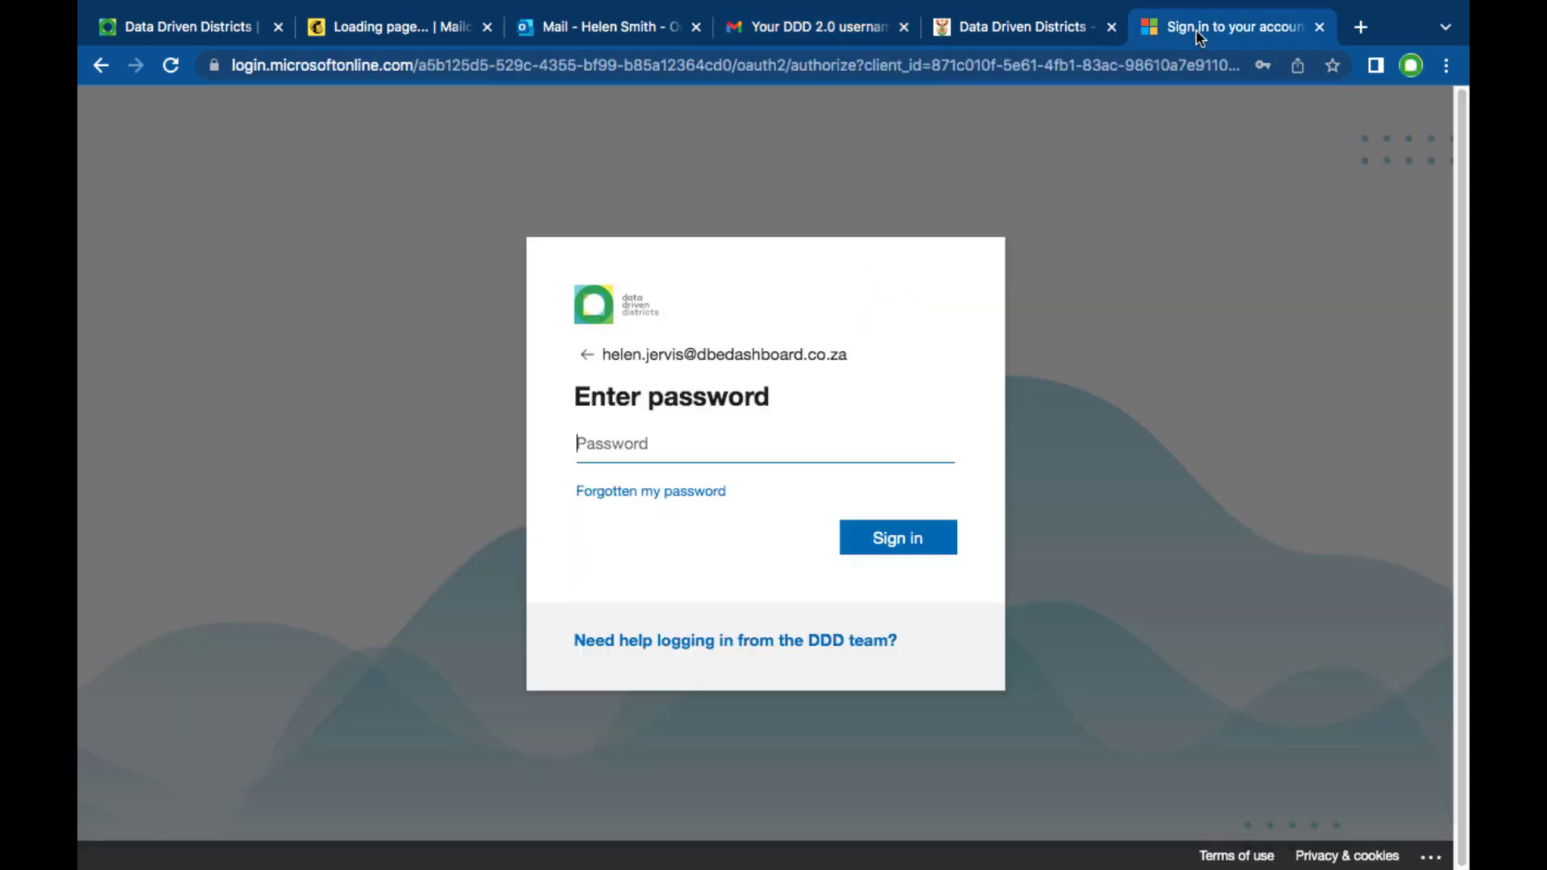
key("ctrl+v")
left_click(889, 542)
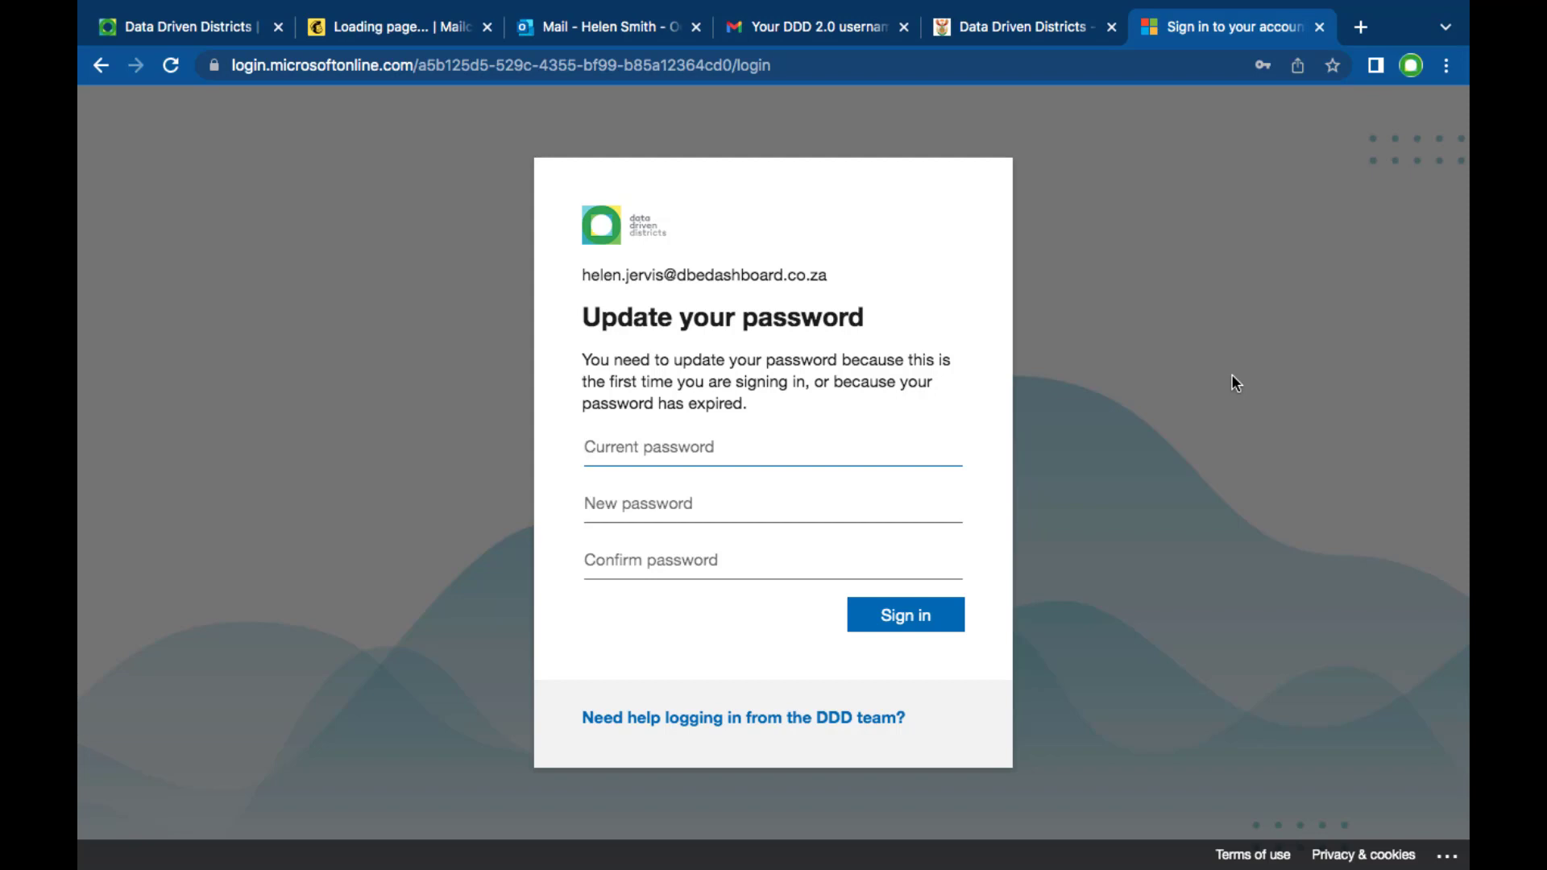
- Fill the current, new and confirm password fields on 'Update your password'
key("ctrl+v")
left_click(636, 501)
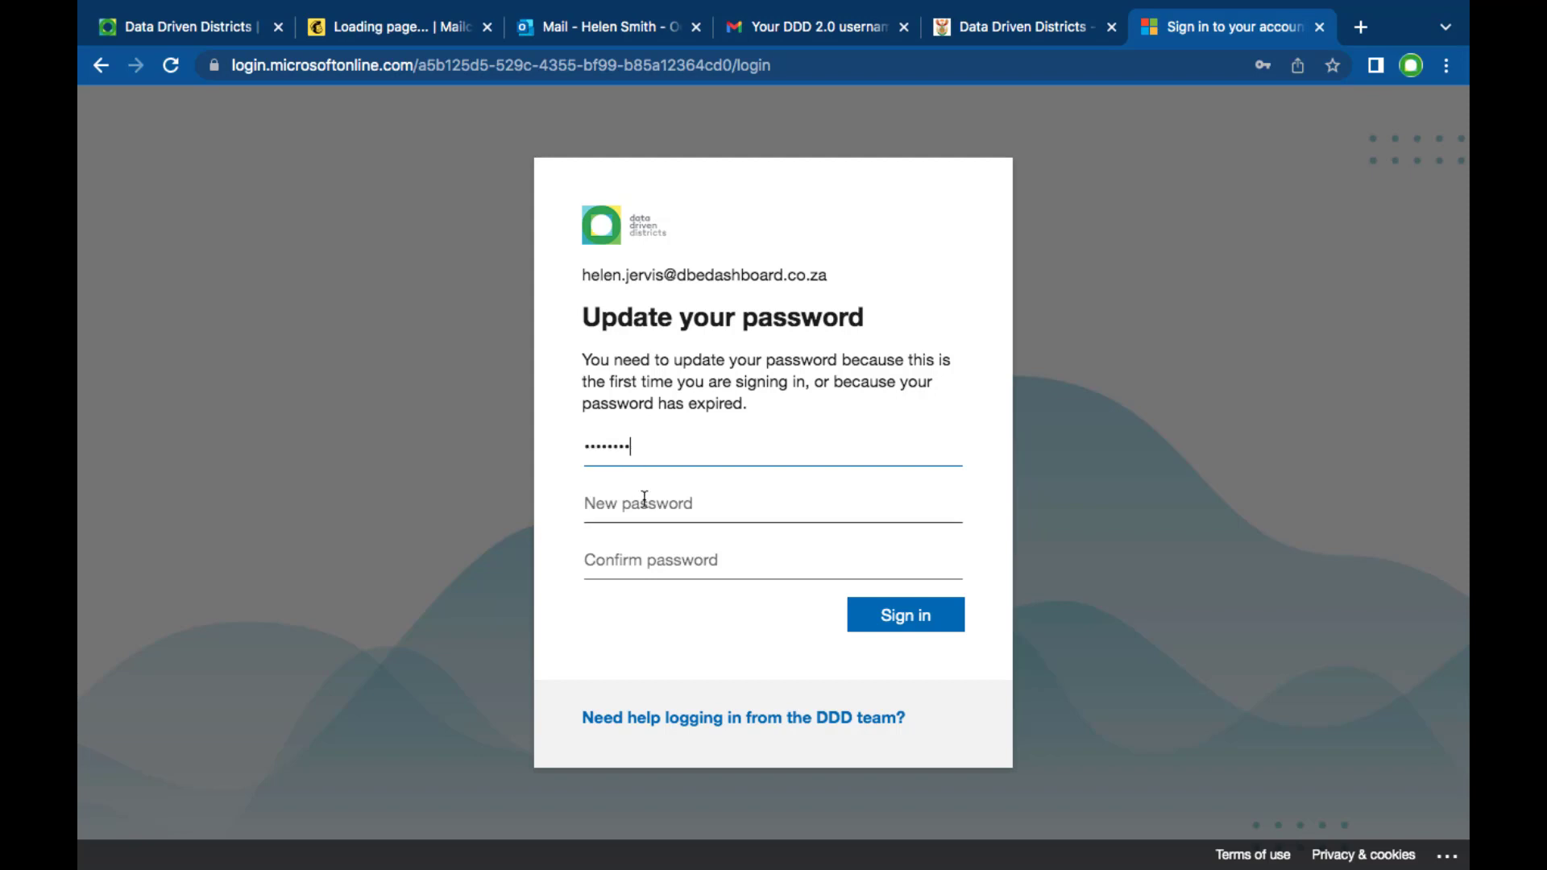
key("ctrl+v")
key("Tab")
key("ctrl+v")
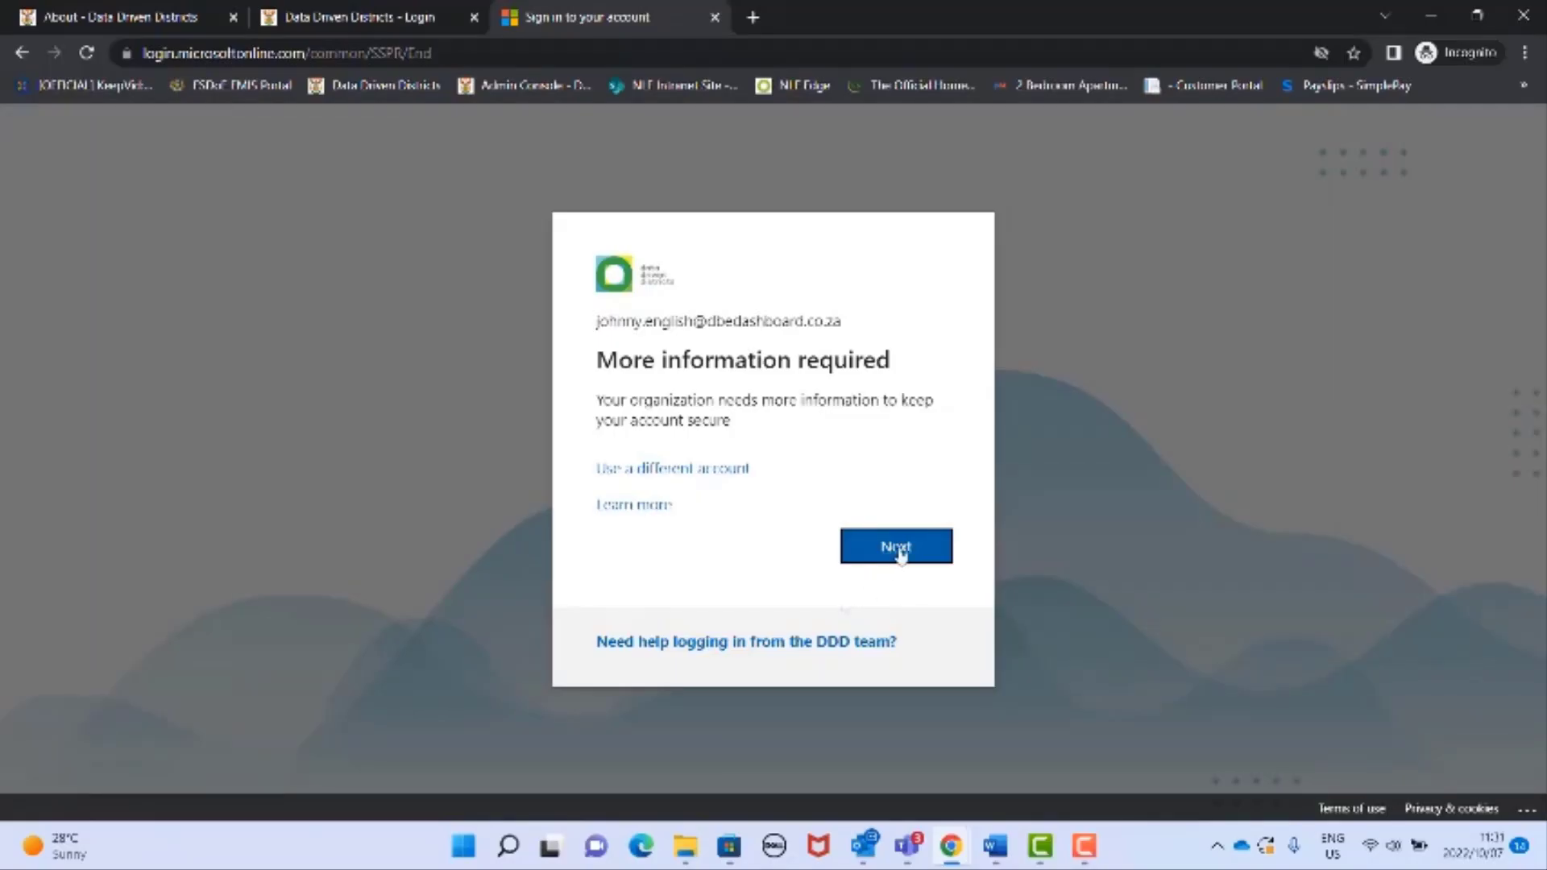
- Continue to security setup, choose South Africa (+27) and enter the mobile phone number
left_click(900, 553)
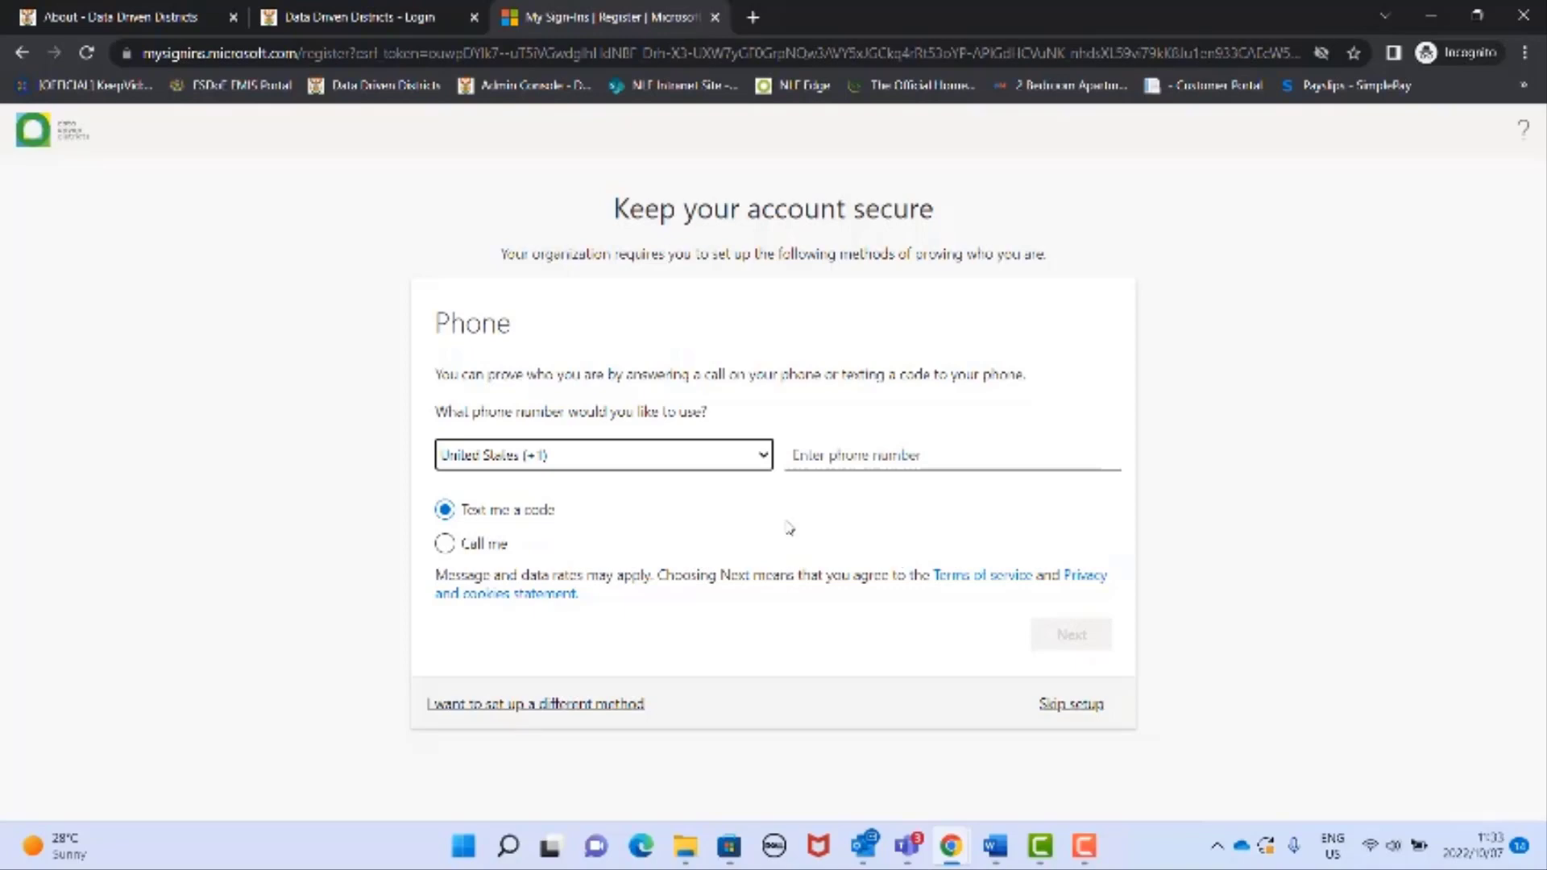
left_click(763, 468)
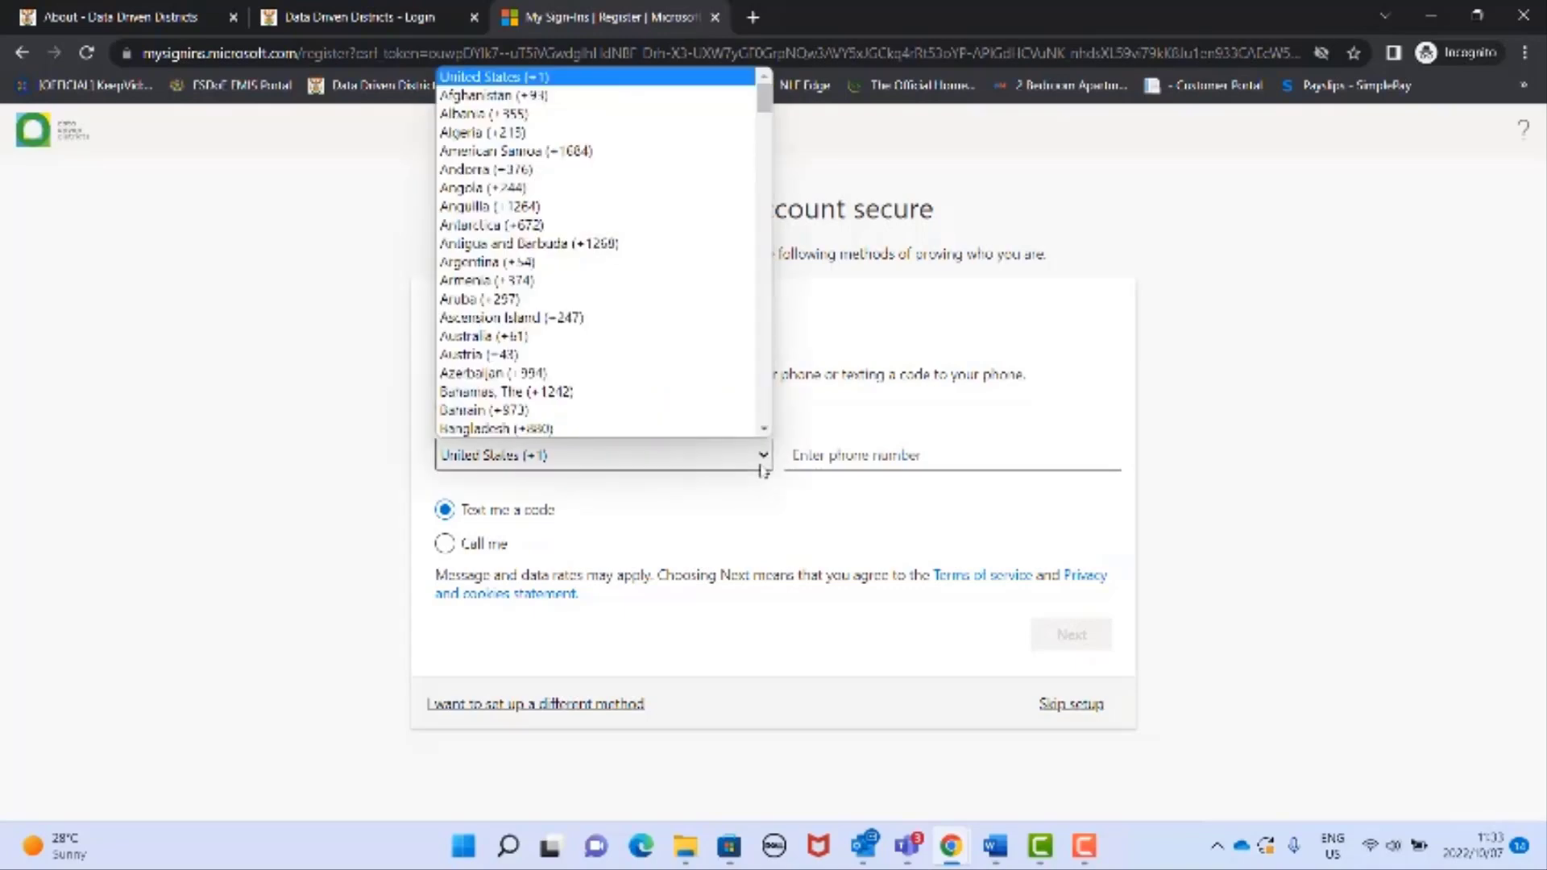
key("s")
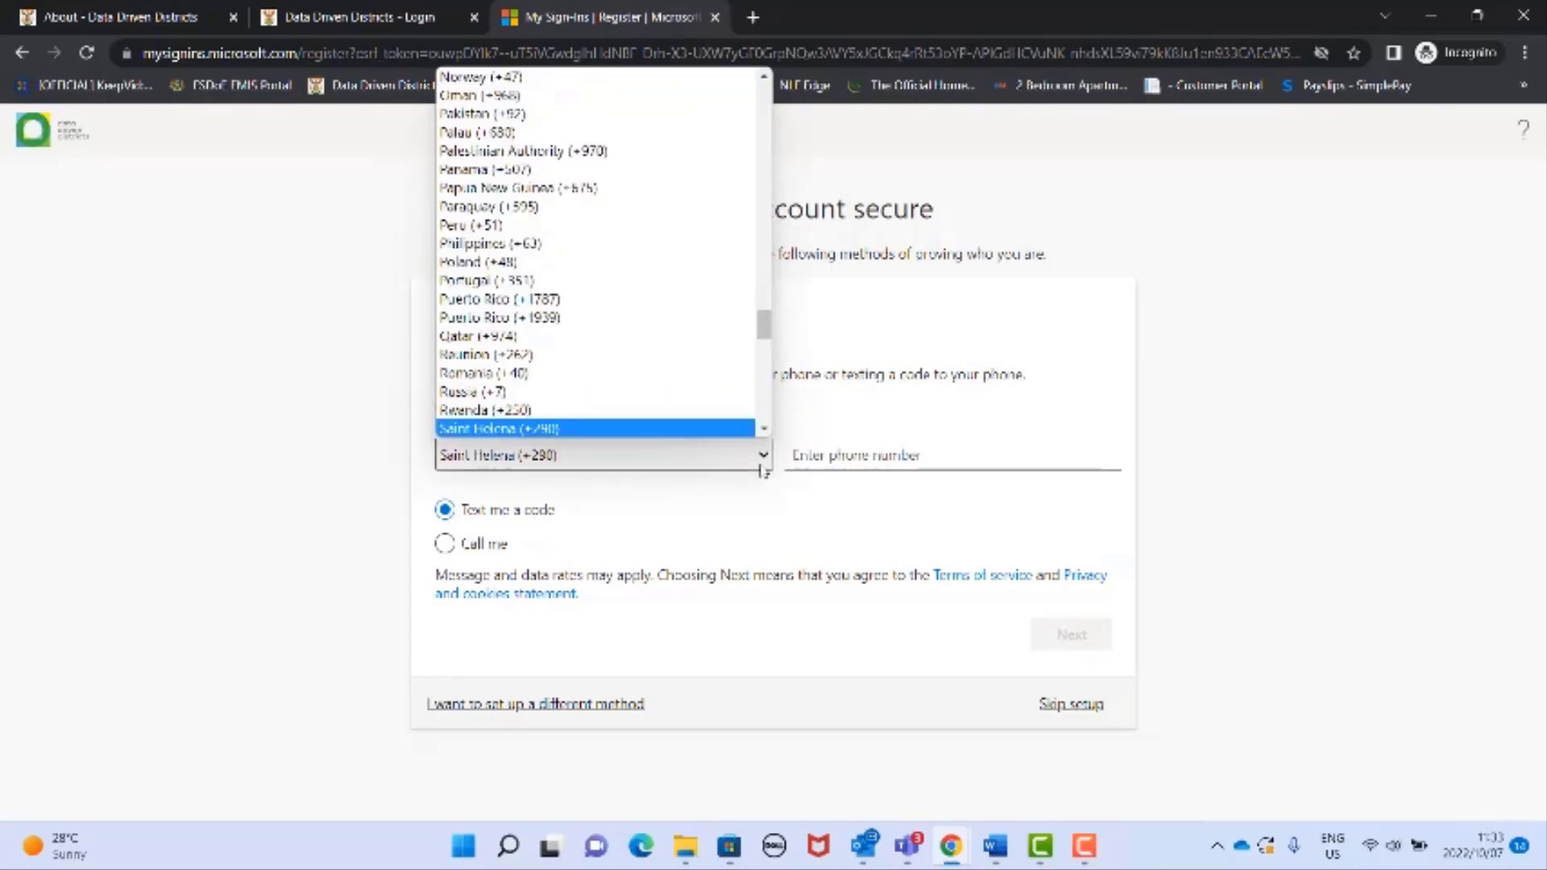
key("Down")
key("Down")
key("Down")
key("Down")
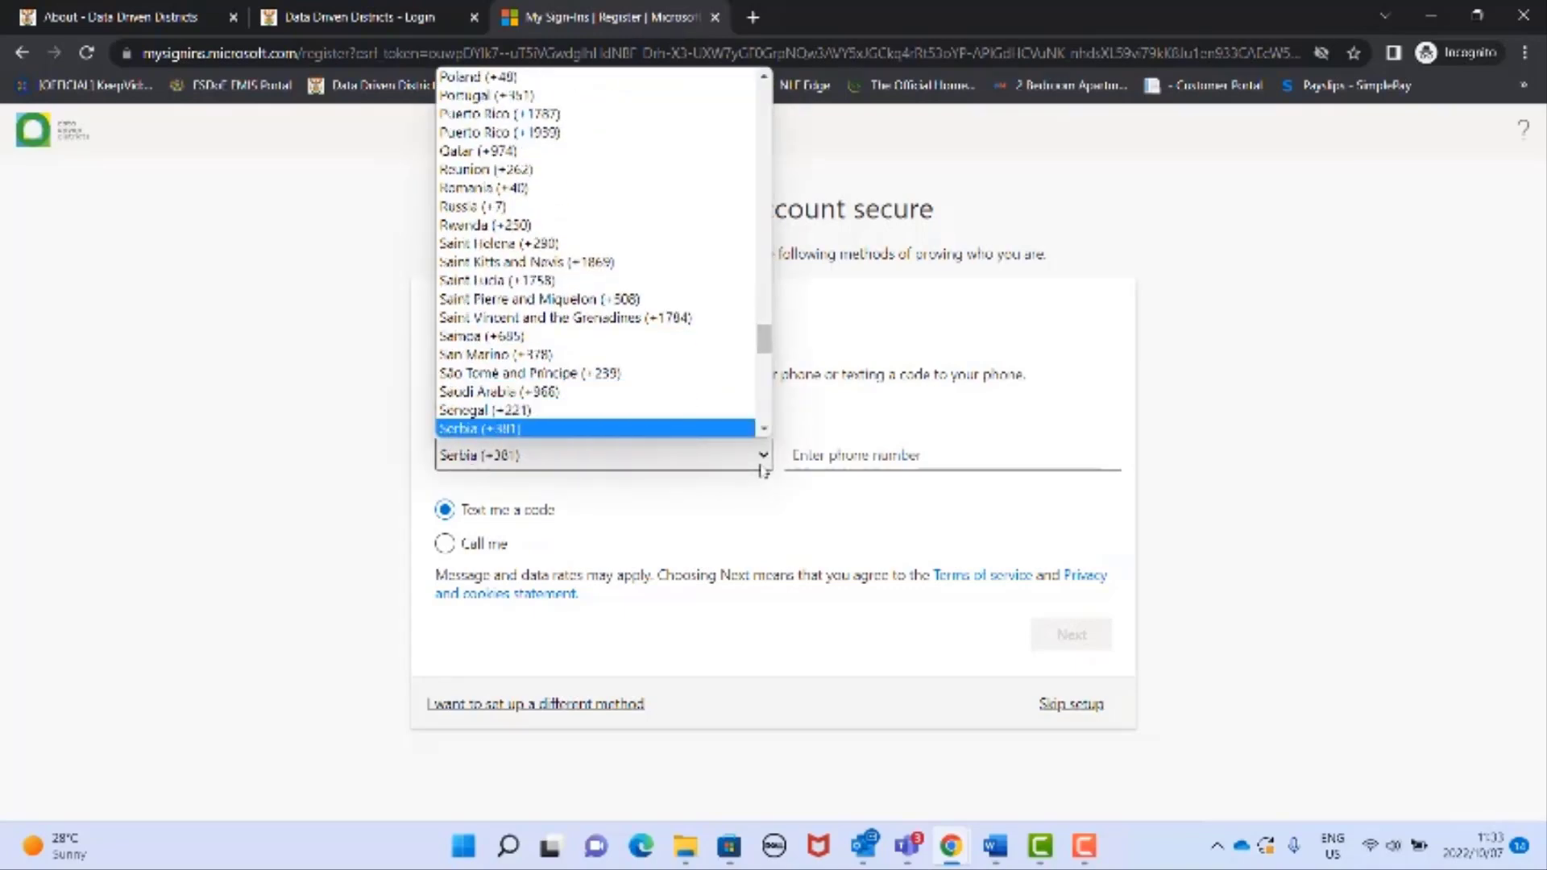
key("Down")
key("Down")
key("Down")
key("Up")
key("Up")
key("Up")
key("Up")
left_click(650, 357)
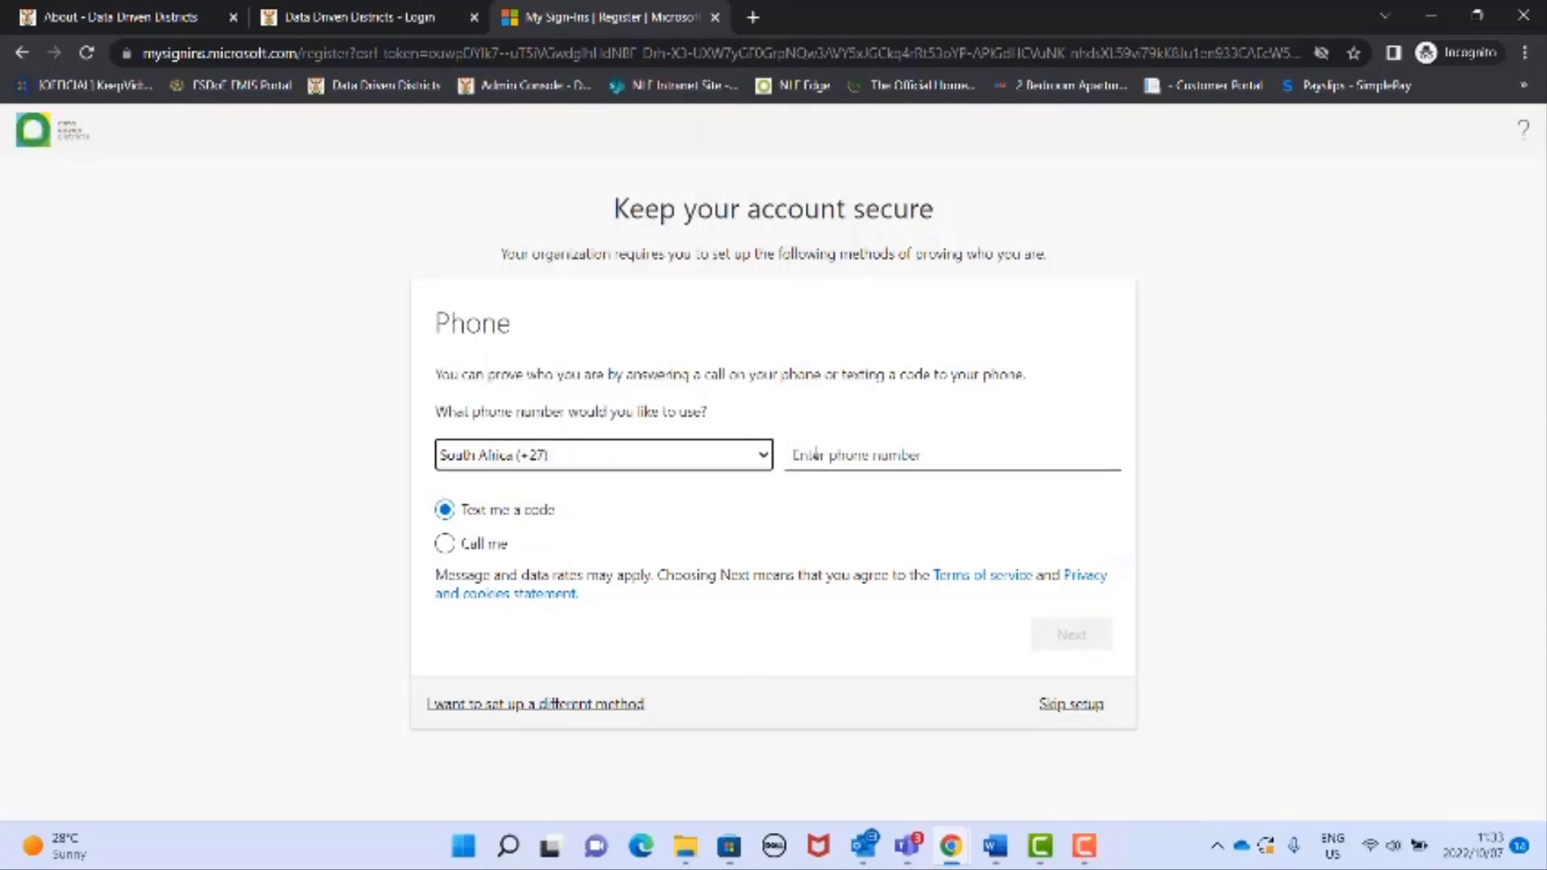
left_click(809, 451)
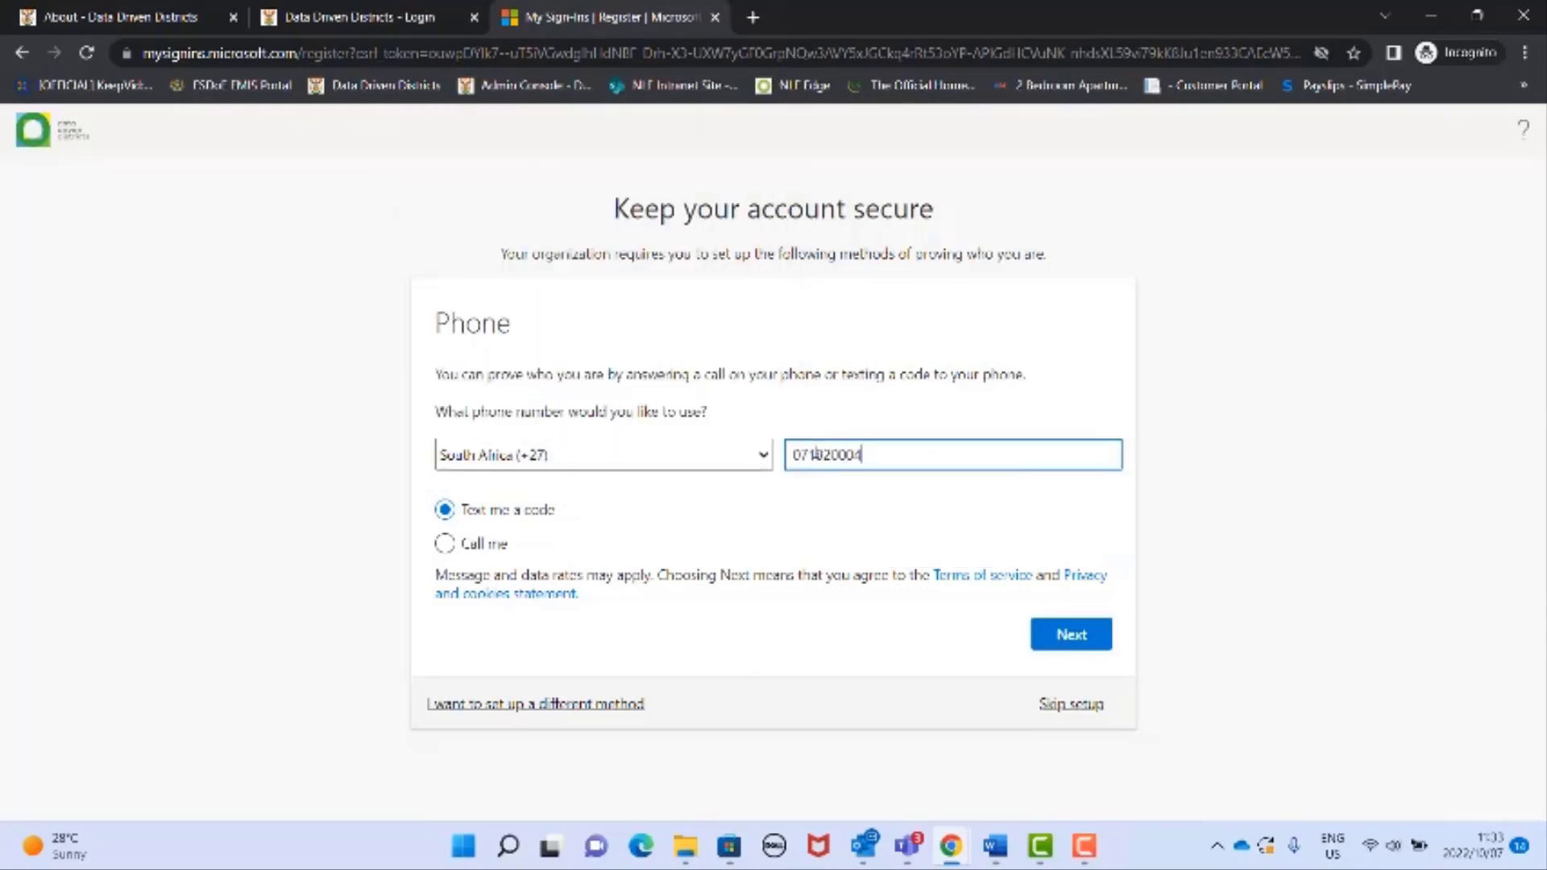
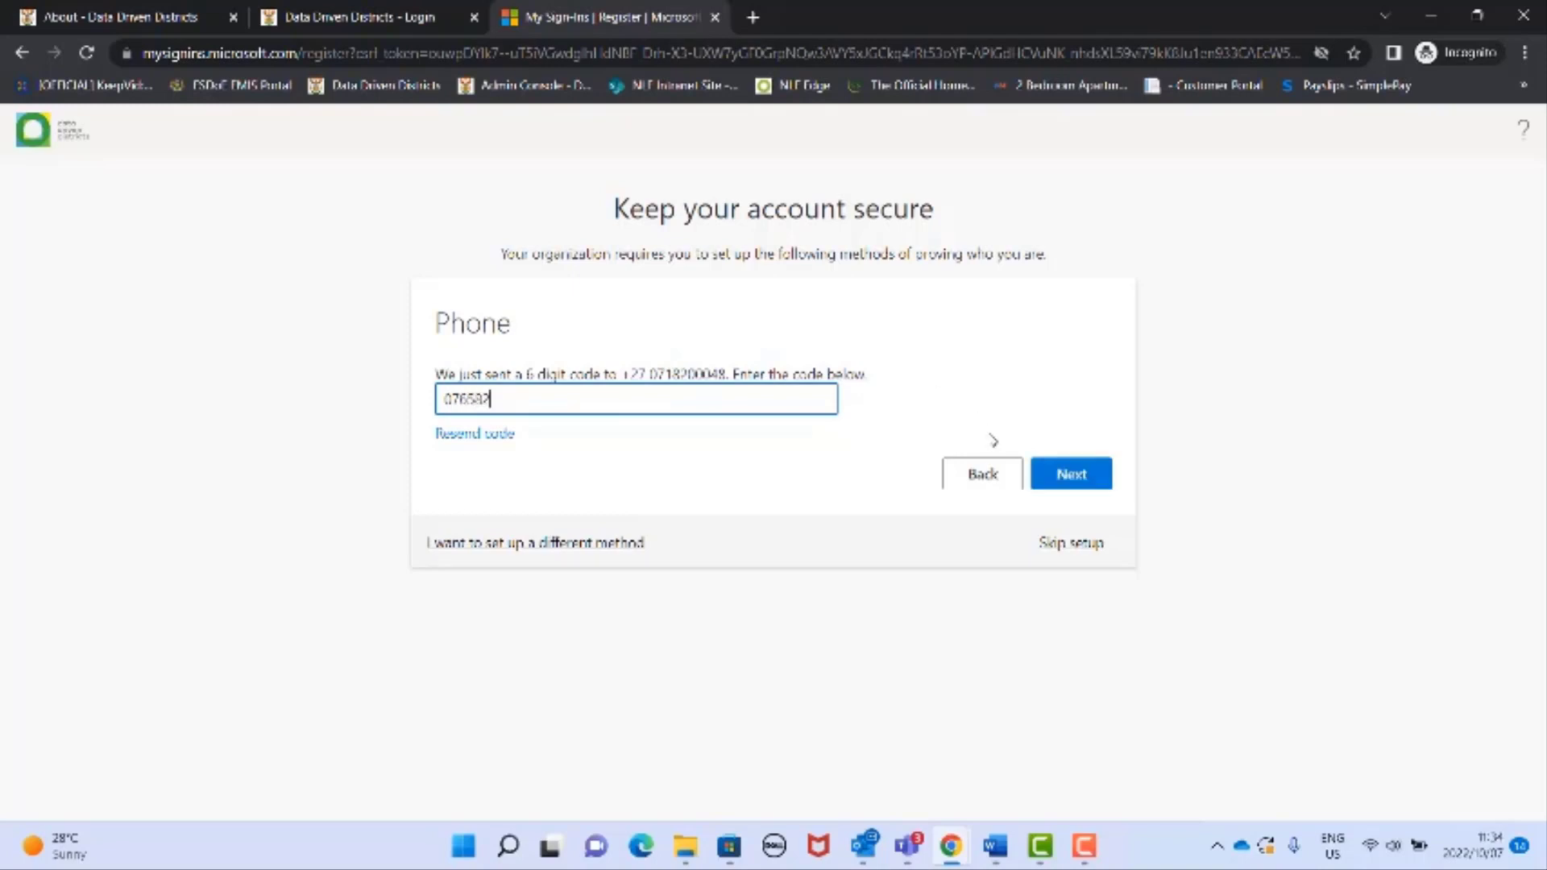
- Enter the six-digit SMS verification code and submit it
left_click(1044, 473)
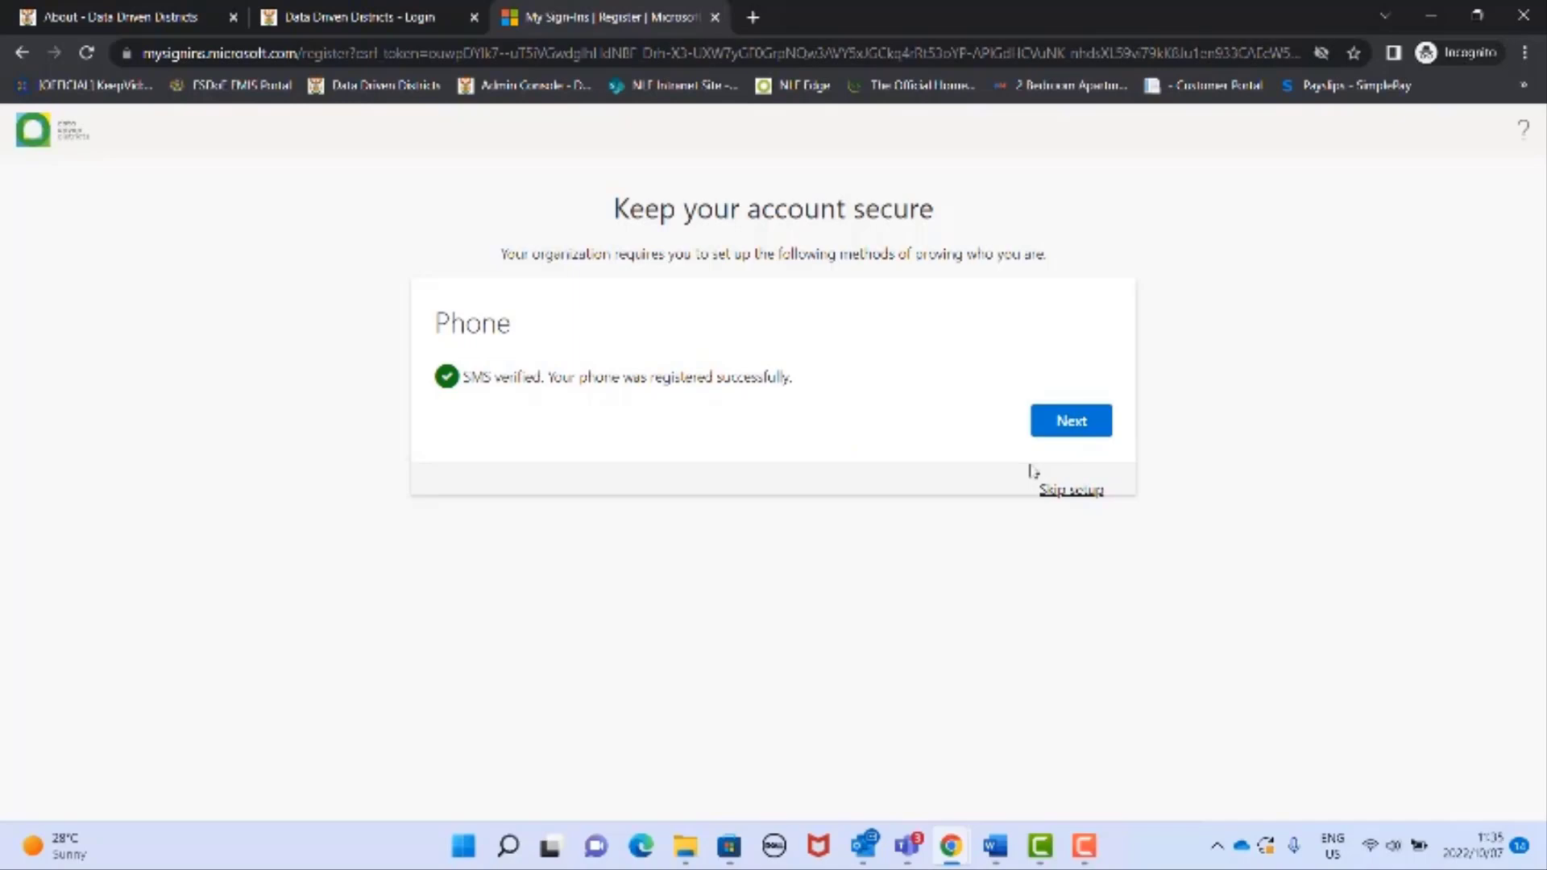
- Complete the security info setup and answer Yes to 'Stay signed in?'
left_click(1065, 425)
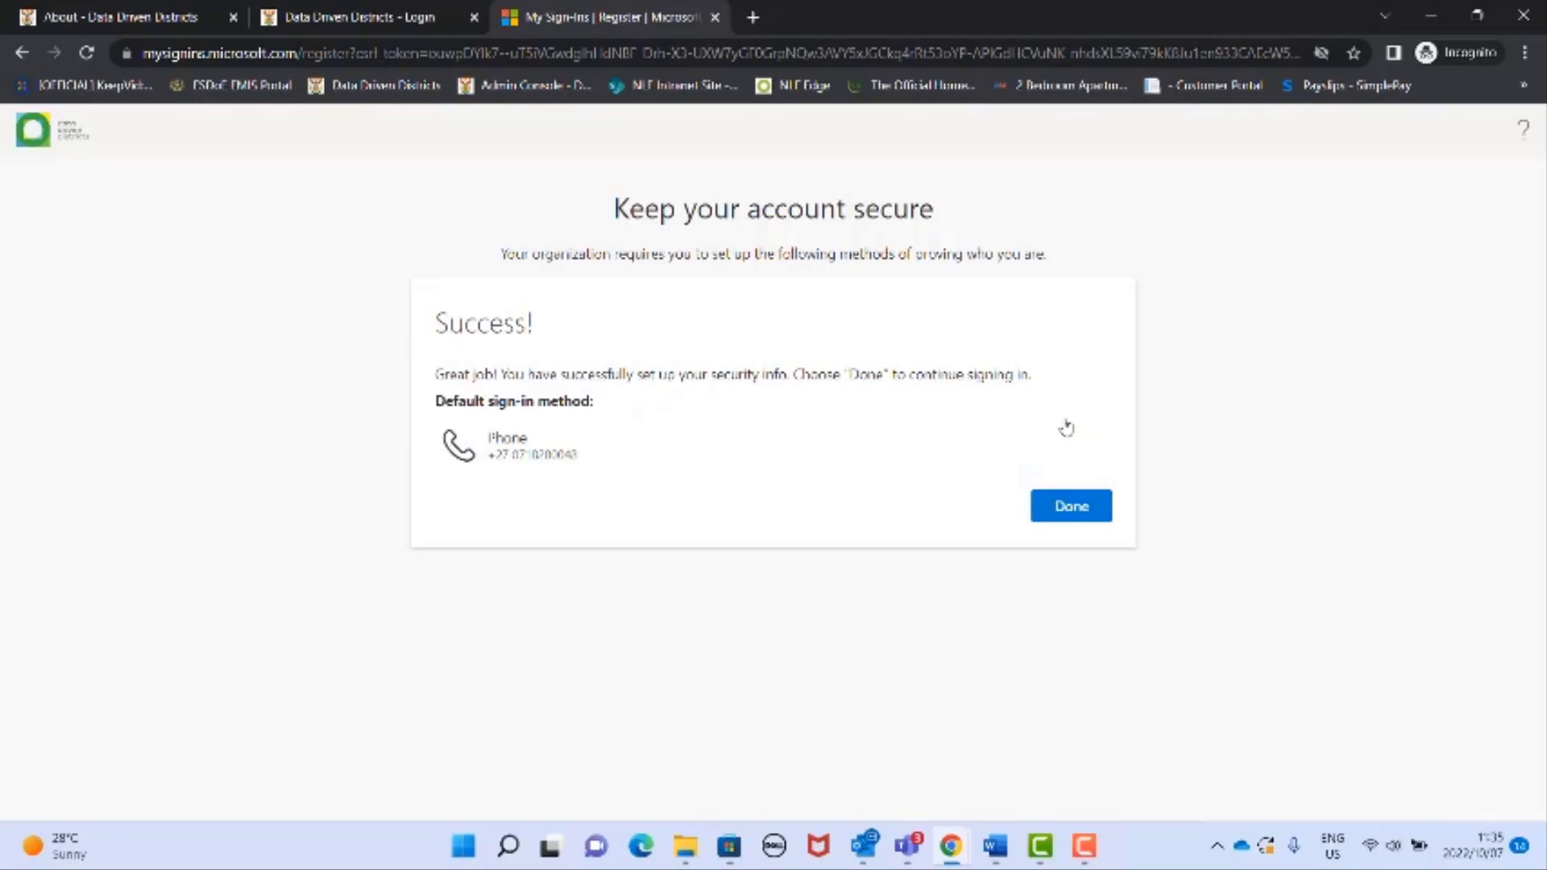
left_click(1055, 507)
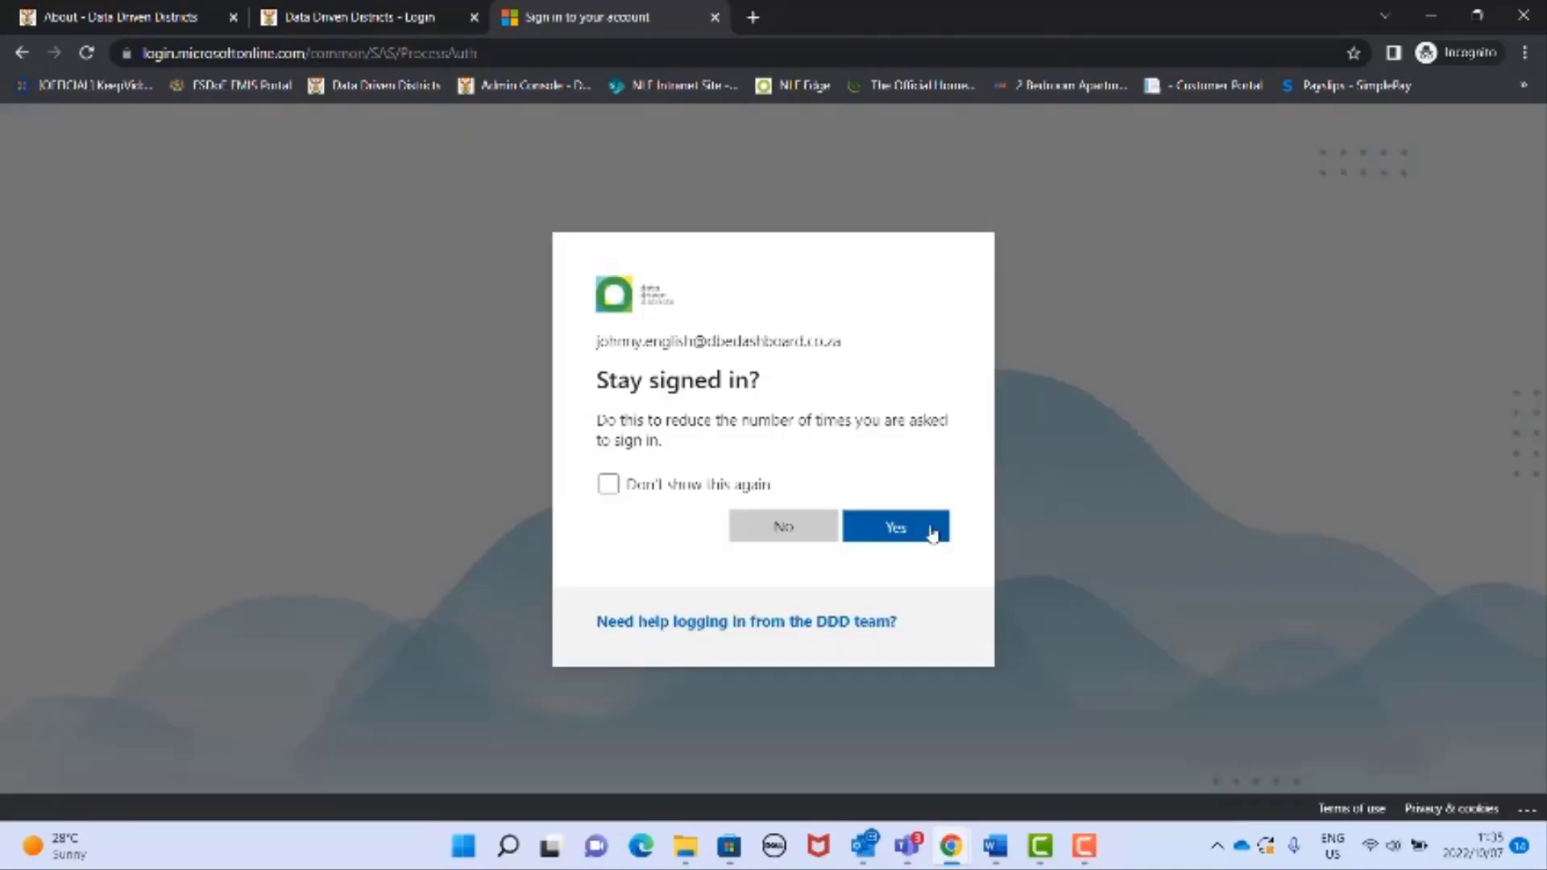
left_click(930, 532)
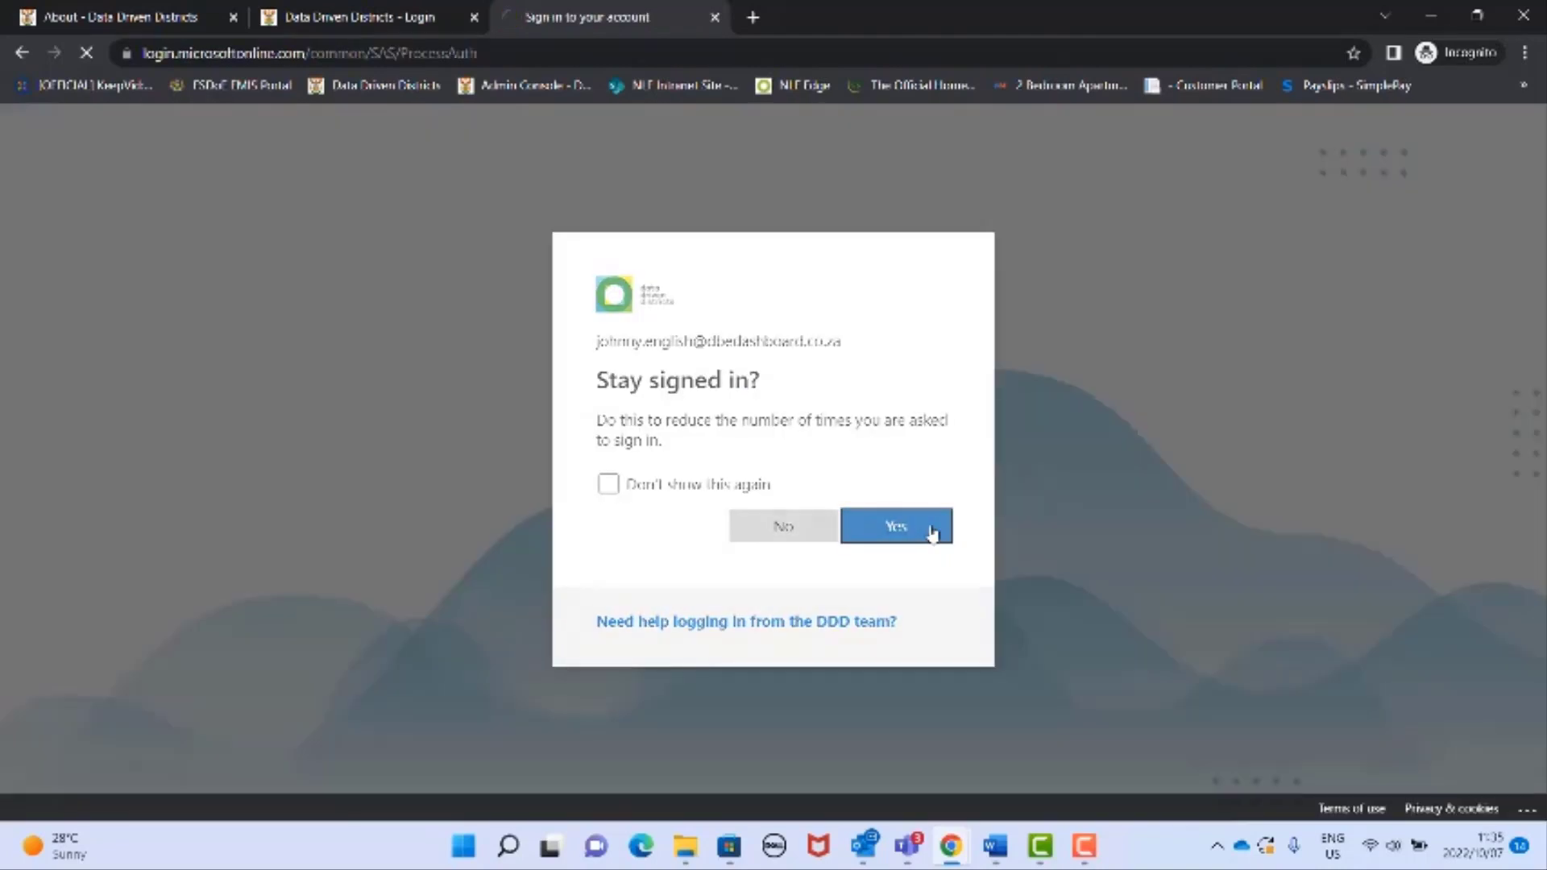